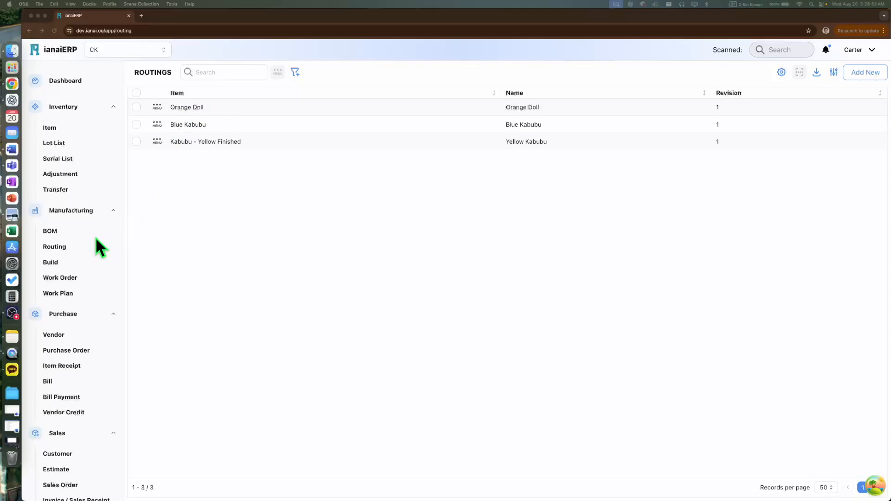
# Open the manufacturing routings list and view the actions available for the Orange Doll routing
pyautogui.click(63, 248)
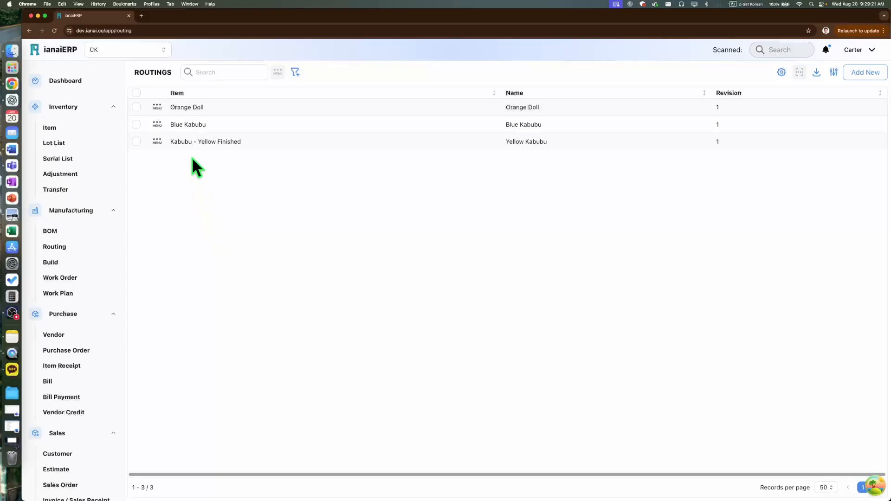
pyautogui.click(157, 110)
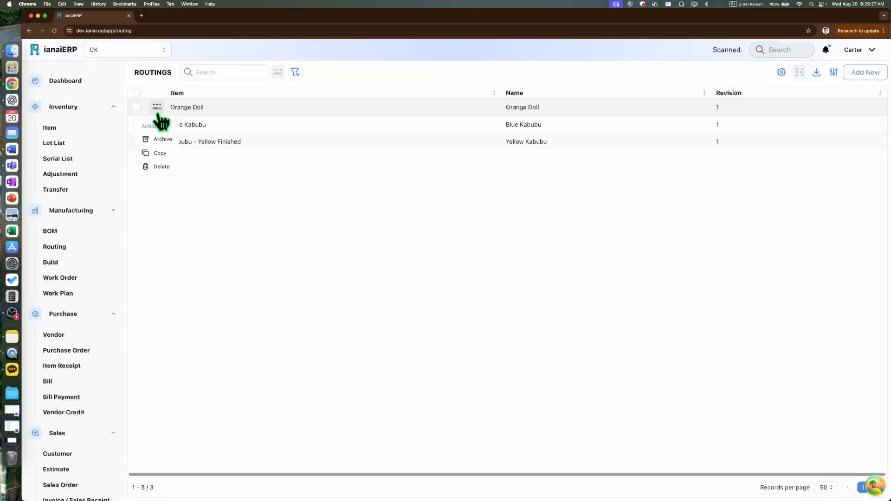
pyautogui.click(157, 112)
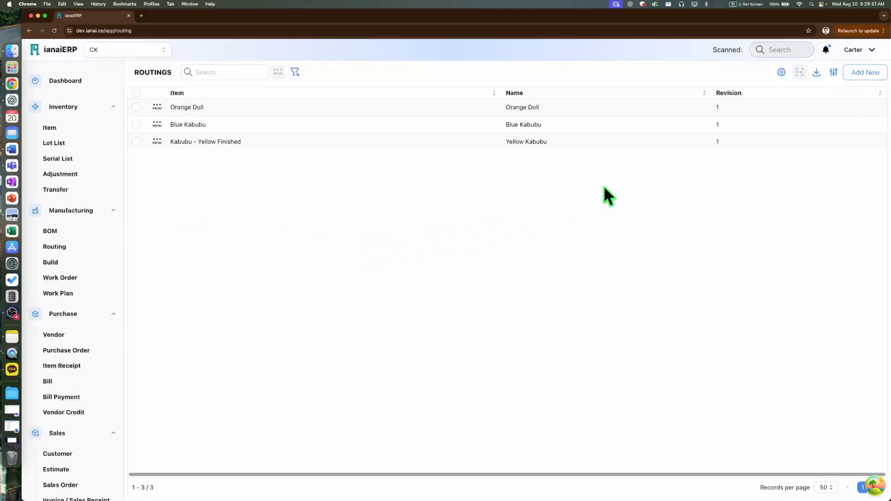
pyautogui.click(865, 74)
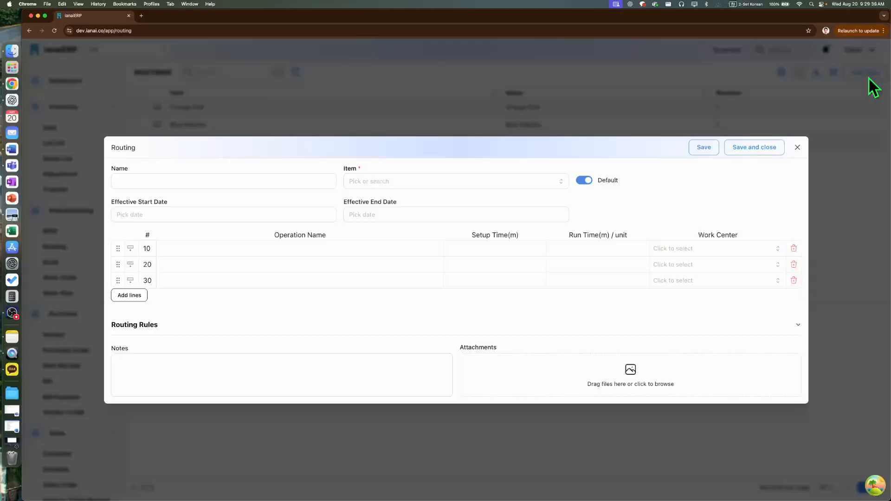
pyautogui.click(264, 180)
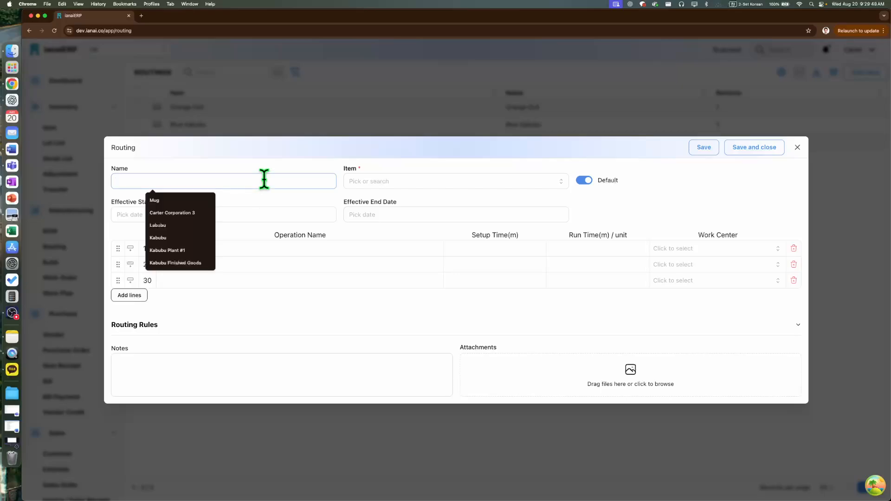
pyautogui.click(273, 165)
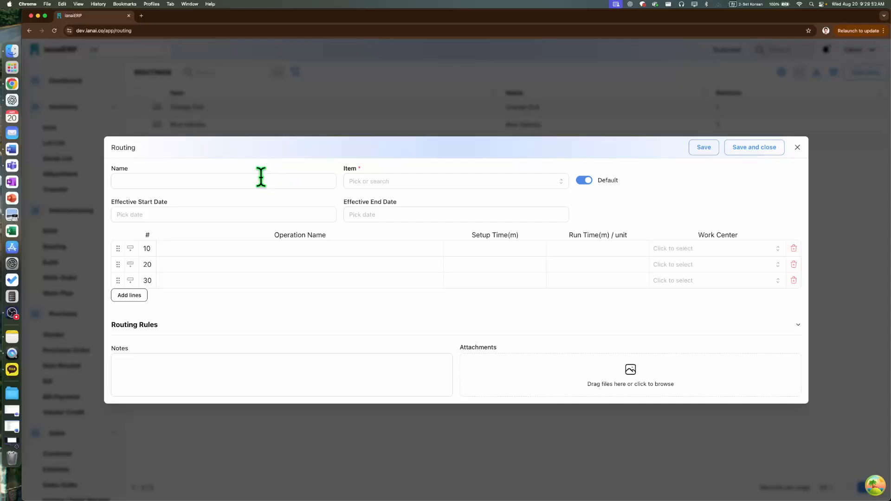
pyautogui.click(797, 148)
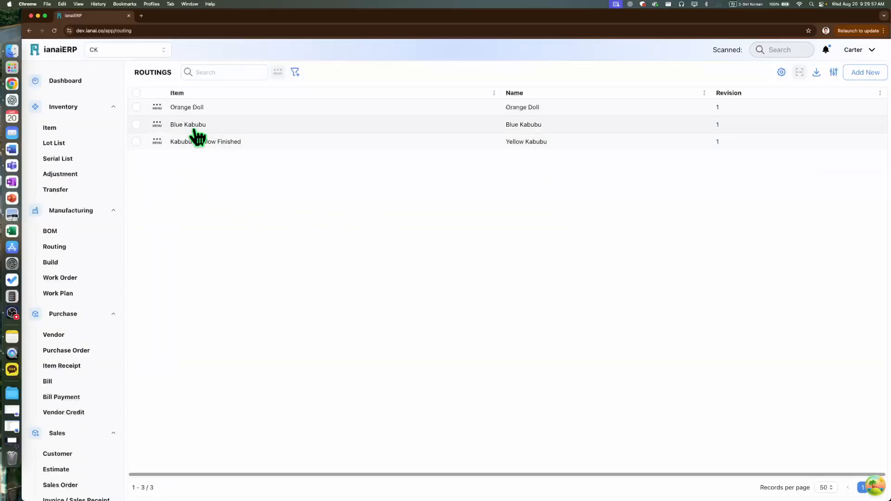
# Start a new routing and name it Purple Kabubu
pyautogui.click(858, 83)
pyautogui.click(204, 180)
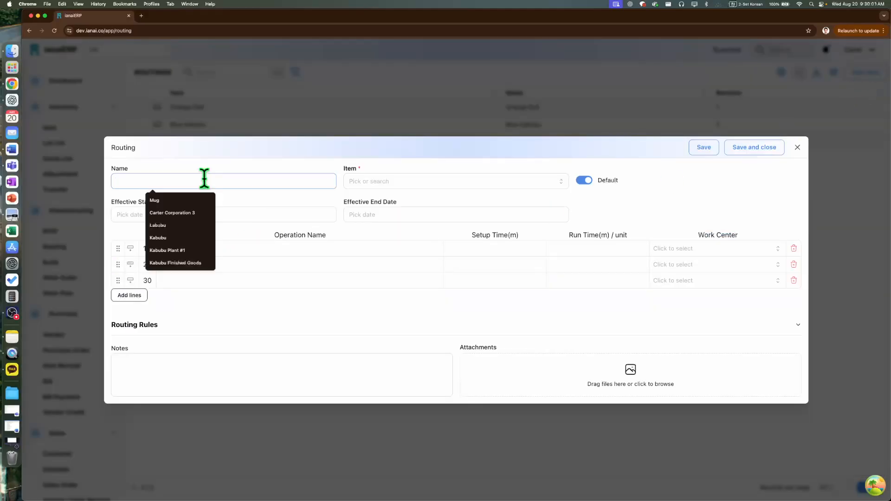
pyautogui.write('ㅖㅕㄱ')
pyautogui.press('BackSpace')
pyautogui.press('BackSpace')
pyautogui.press('BackSpace')
pyautogui.hotkey('ctrl', 'space')
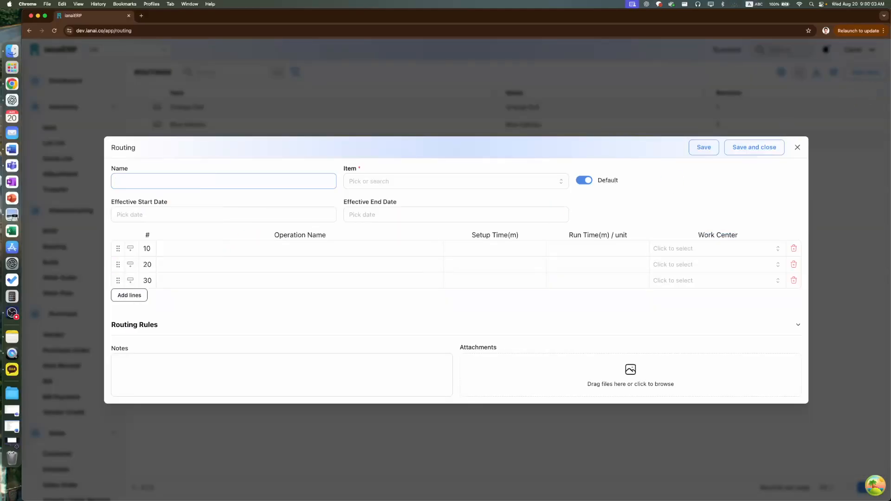
pyautogui.write('Purple Kabubu')
pyautogui.click(347, 166)
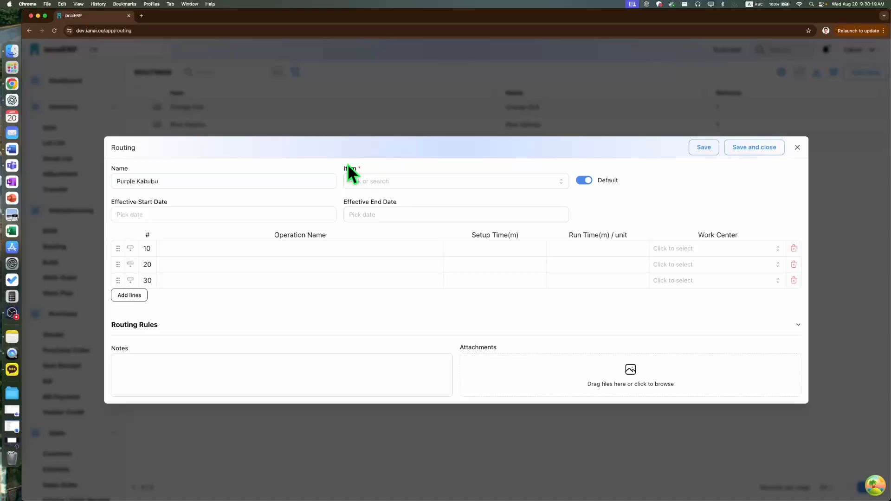
# Create a new item from the routing's Item field, named Purple Kabubu with the type Assembly
pyautogui.click(371, 182)
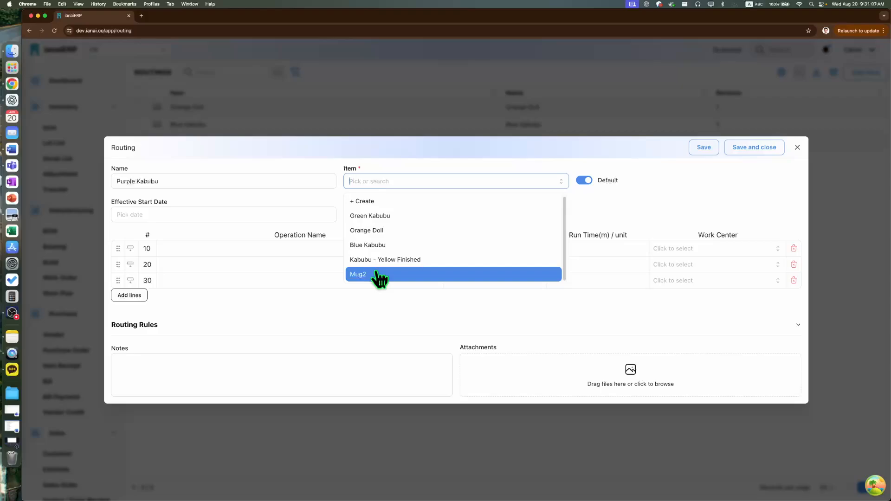
pyautogui.click(403, 206)
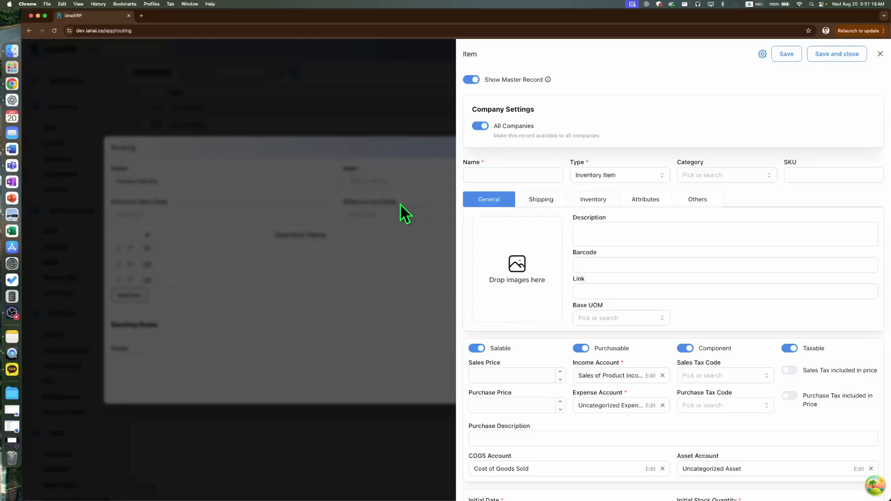
pyautogui.click(475, 177)
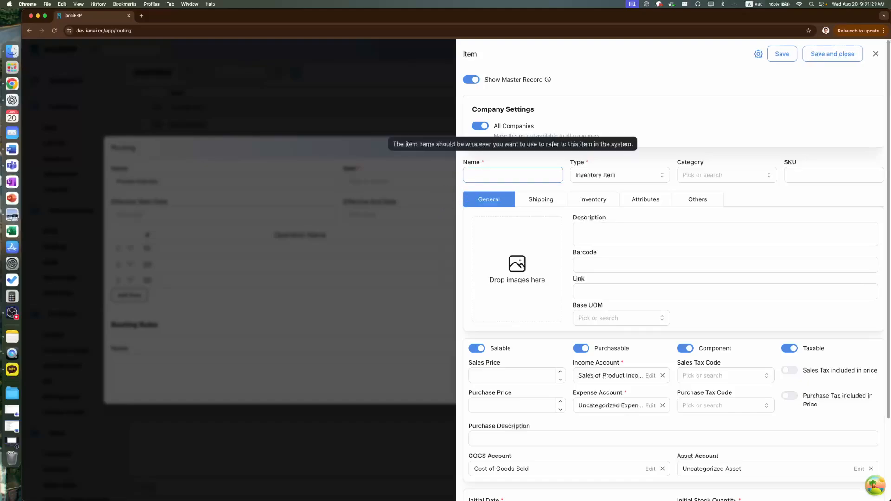
pyautogui.write('Purple Kabubu')
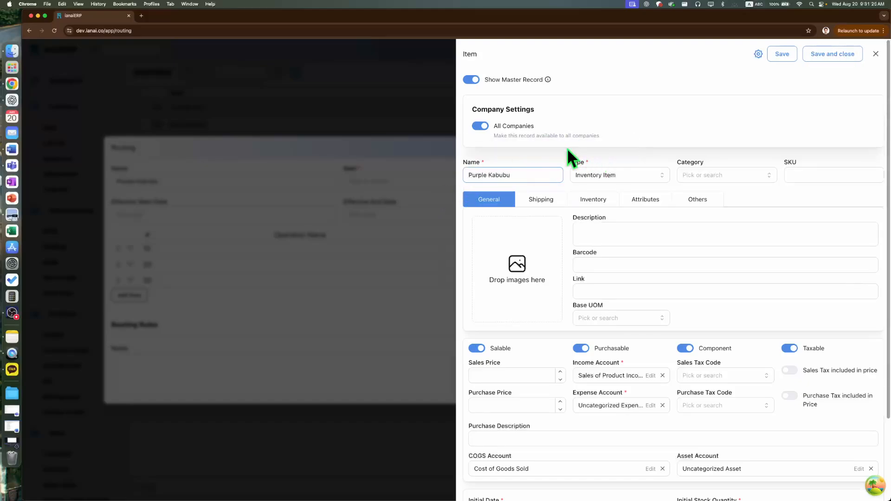
pyautogui.click(608, 178)
pyautogui.click(608, 240)
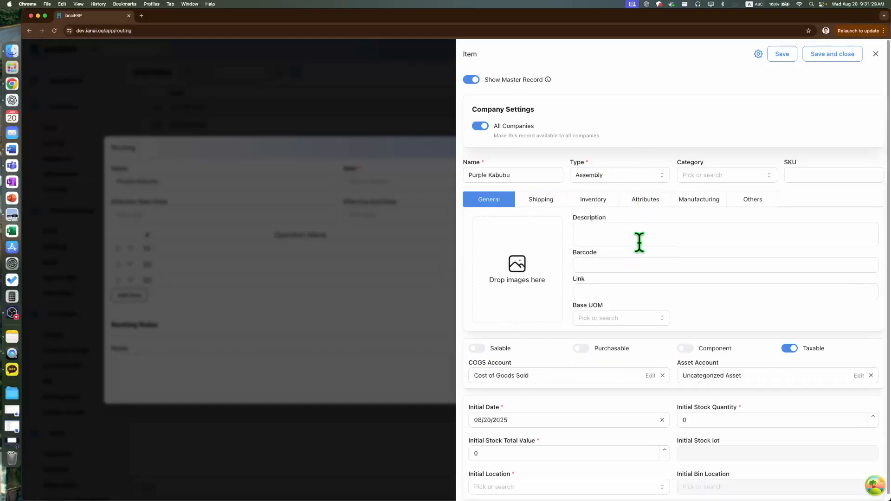
# Make the Purple Kabubu item salable with a sales price of 500
pyautogui.scroll(-1, 635, 243)
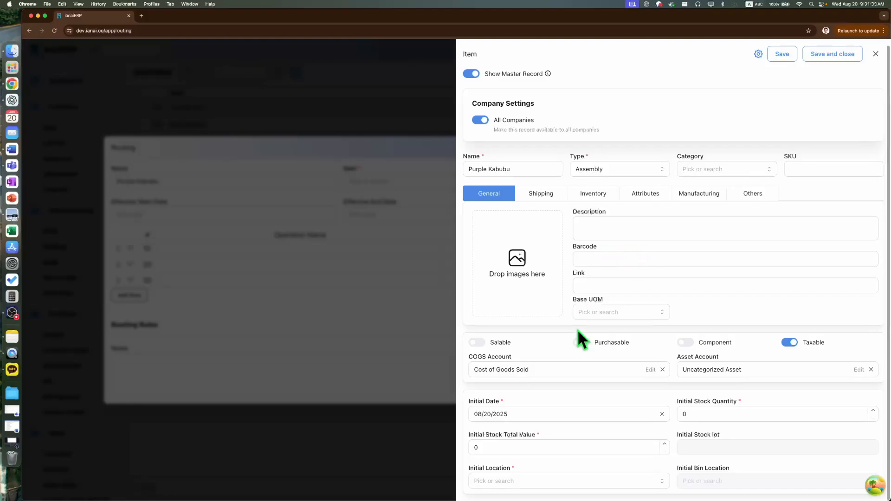
pyautogui.click(478, 343)
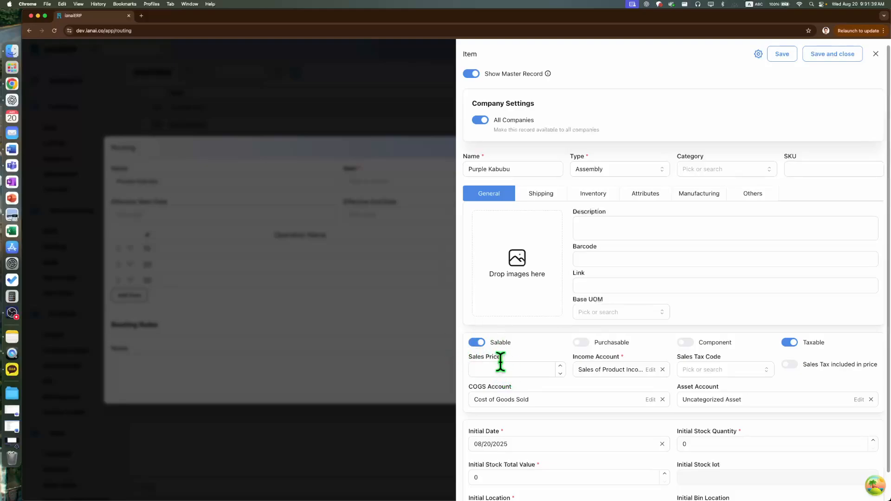
pyautogui.click(522, 374)
pyautogui.write('500')
pyautogui.click(553, 342)
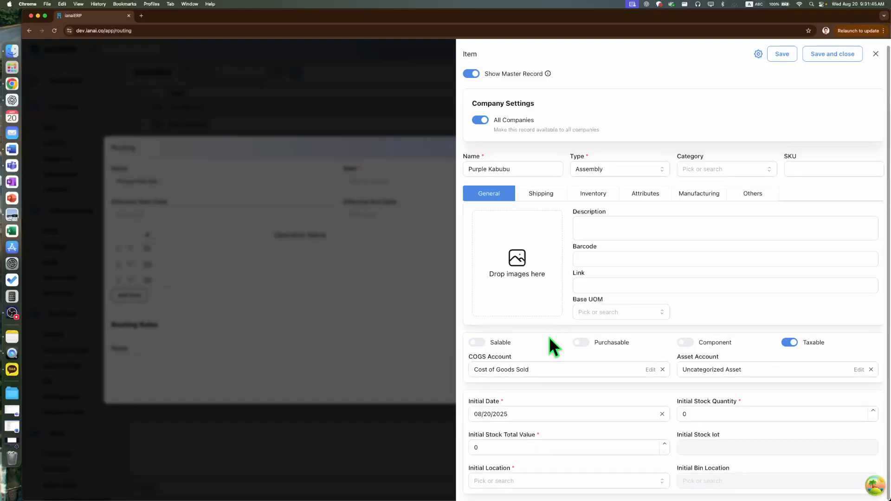
pyautogui.click(477, 343)
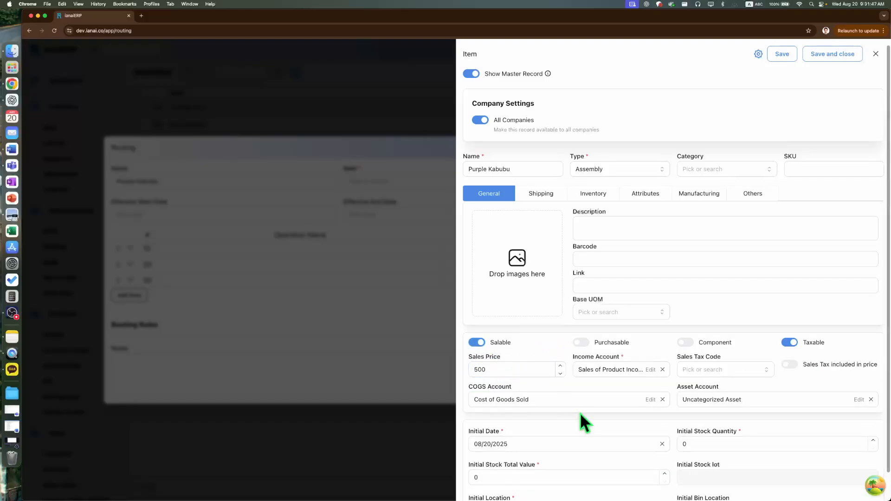
# Set the item's initial location to Kabubu Plant #1, then save and close the item
pyautogui.scroll(-1, 583, 419)
pyautogui.click(596, 483)
pyautogui.scroll(-2, 596, 464)
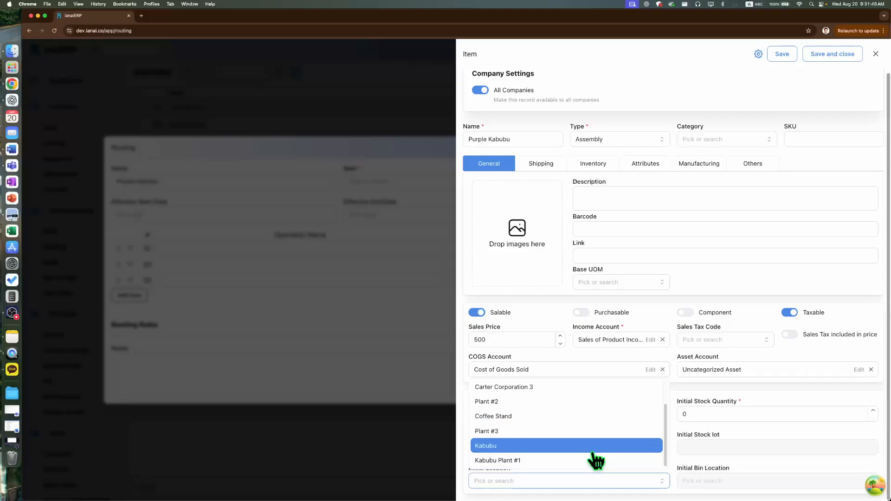
pyautogui.click(525, 461)
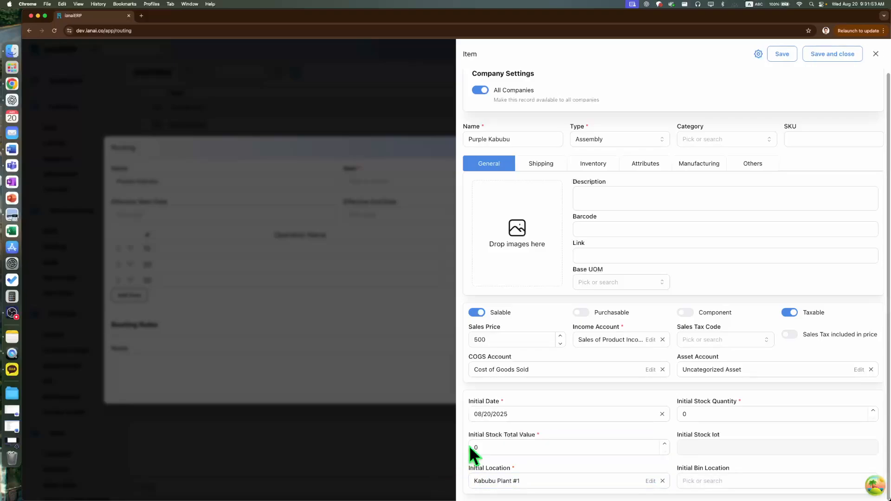
pyautogui.click(838, 54)
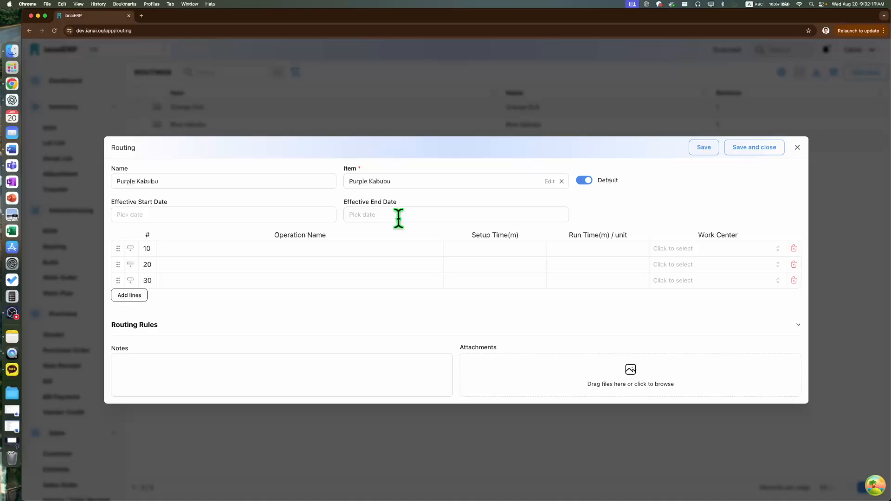
# Set the routing's effective start date to 08/20/2025 and its effective end date to 09/19/2025
pyautogui.click(193, 215)
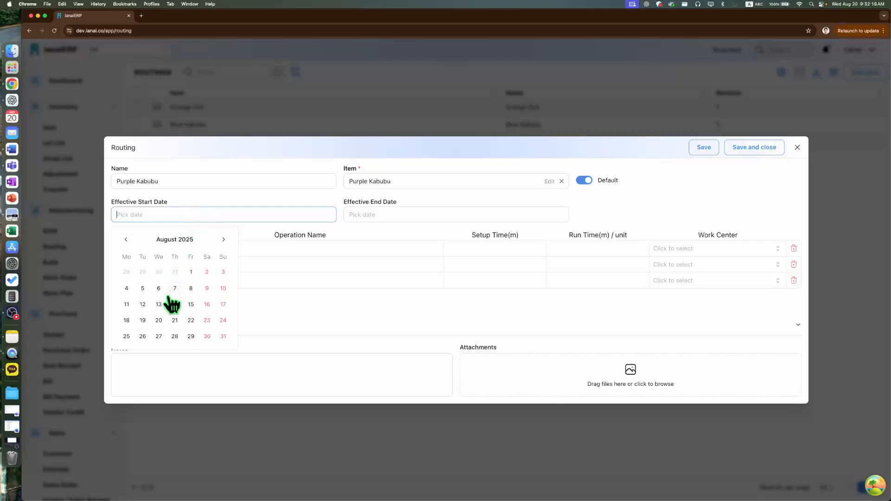
pyautogui.click(158, 320)
pyautogui.click(374, 214)
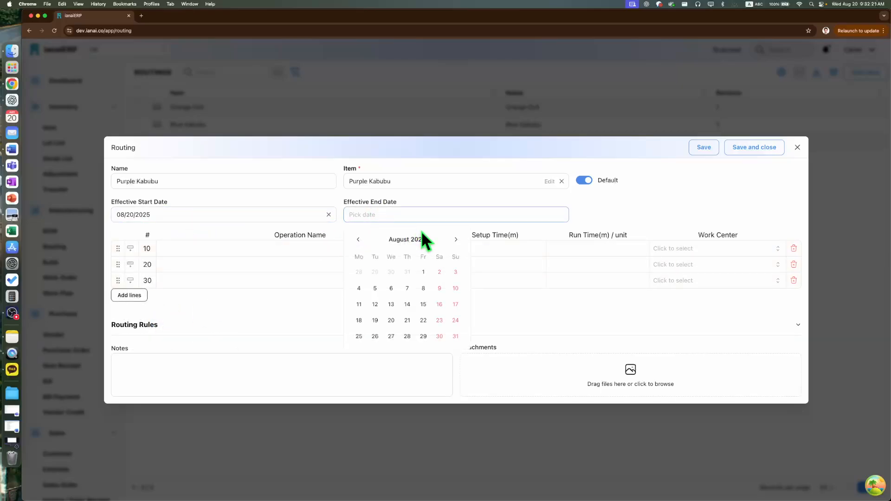
pyautogui.click(455, 239)
pyautogui.click(455, 239)
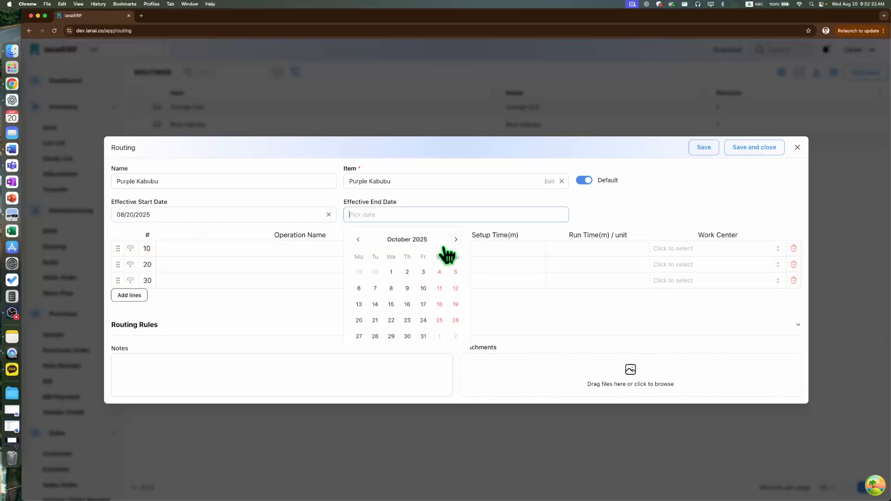
pyautogui.click(359, 241)
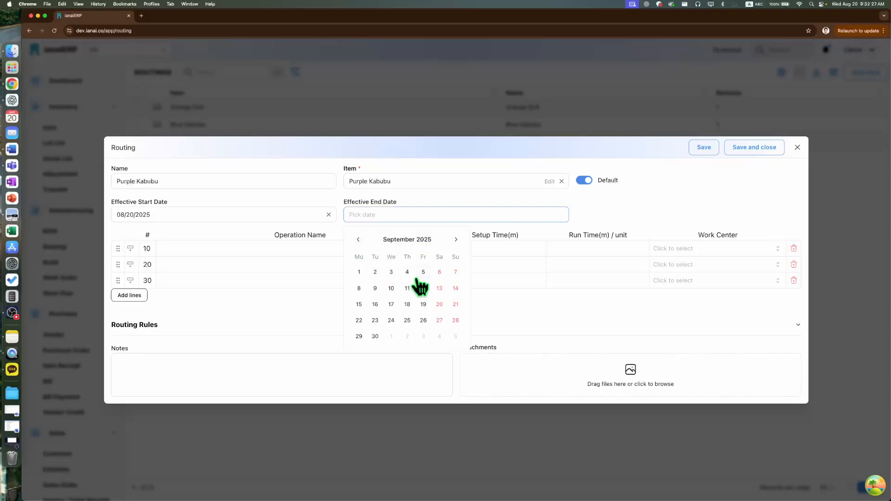
pyautogui.click(423, 305)
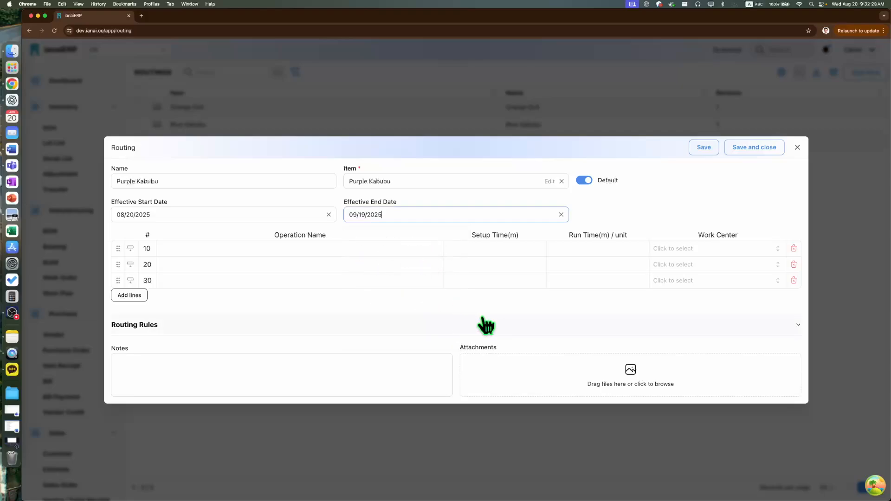
# Expand the routing rules to examine the variable feature and rule lines, and collapse them again
pyautogui.click(484, 325)
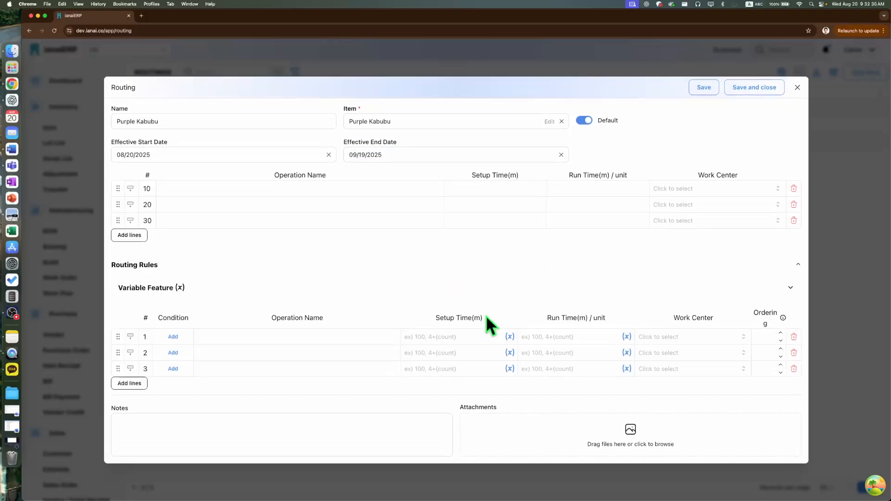
pyautogui.click(215, 288)
pyautogui.click(218, 284)
pyautogui.click(789, 295)
pyautogui.click(800, 279)
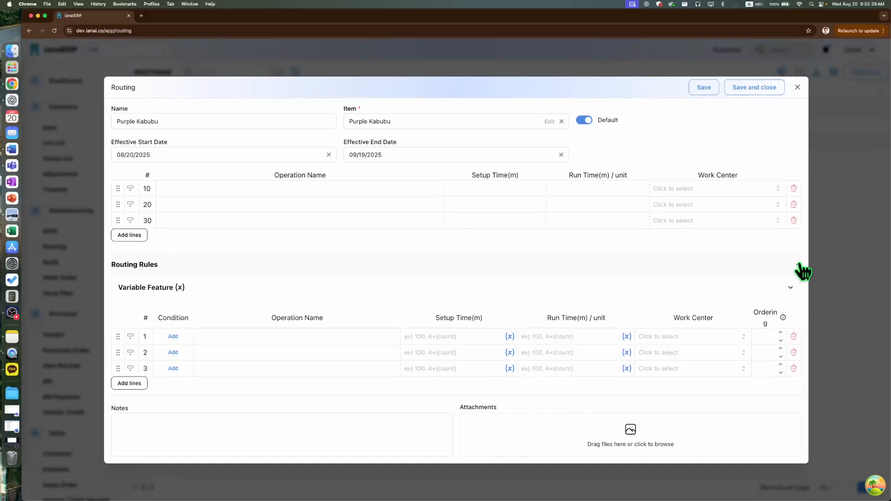
pyautogui.click(799, 264)
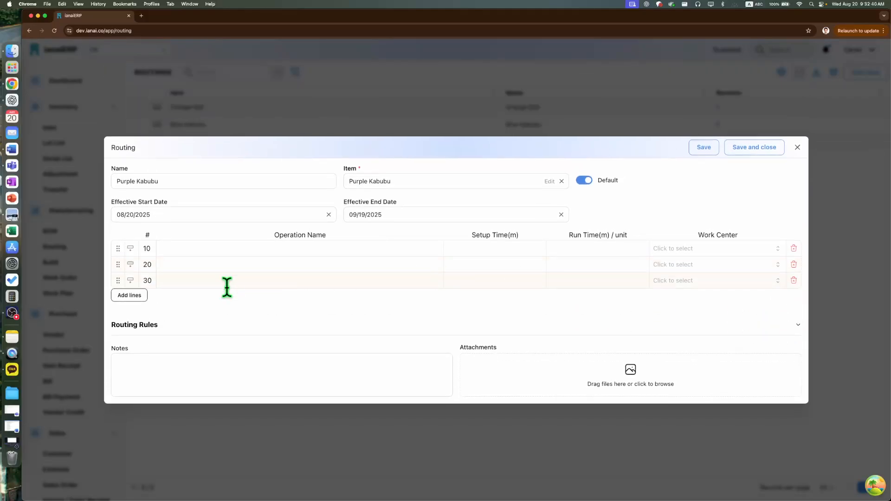
# Name operation 10 of the routing Line Preparation
pyautogui.click(273, 252)
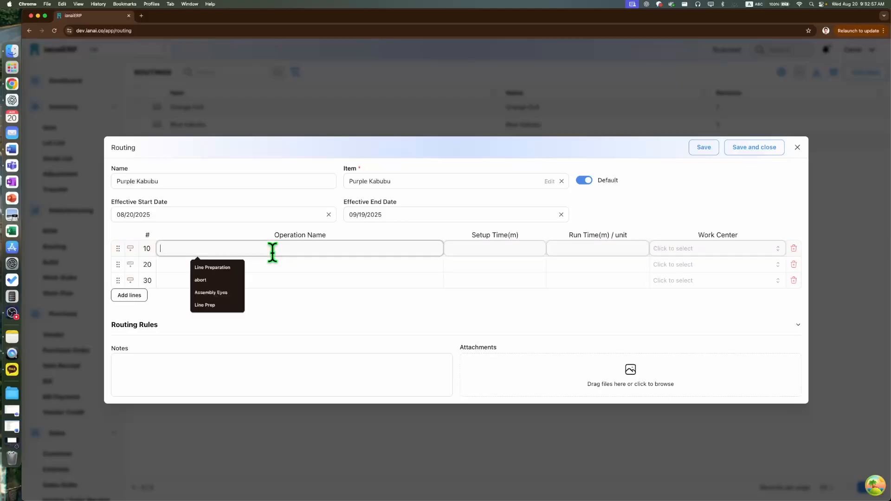
pyautogui.write('Line pr')
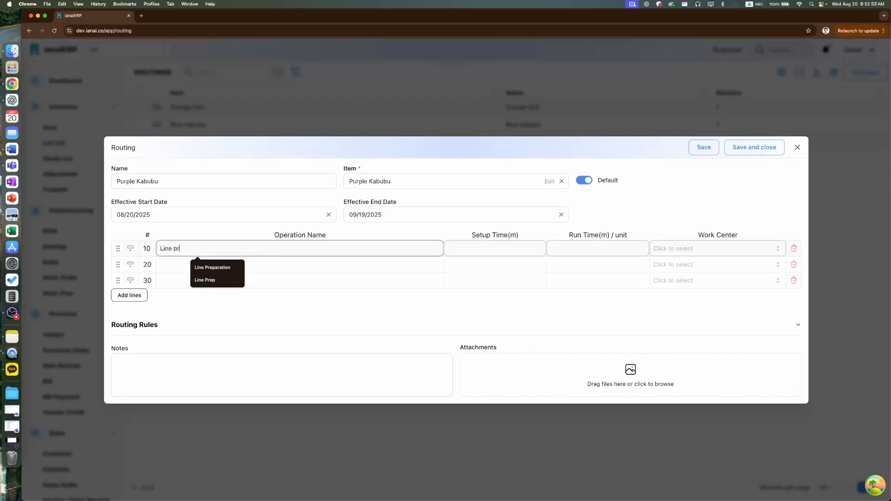
pyautogui.press('BackSpace')
pyautogui.write('Preparation')
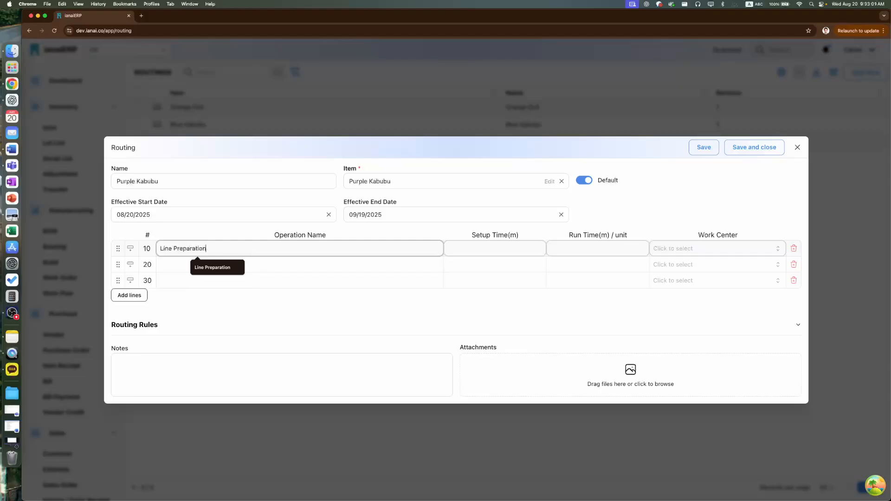
# Name operation 20 of the routing Cloth Preparation
pyautogui.click(267, 264)
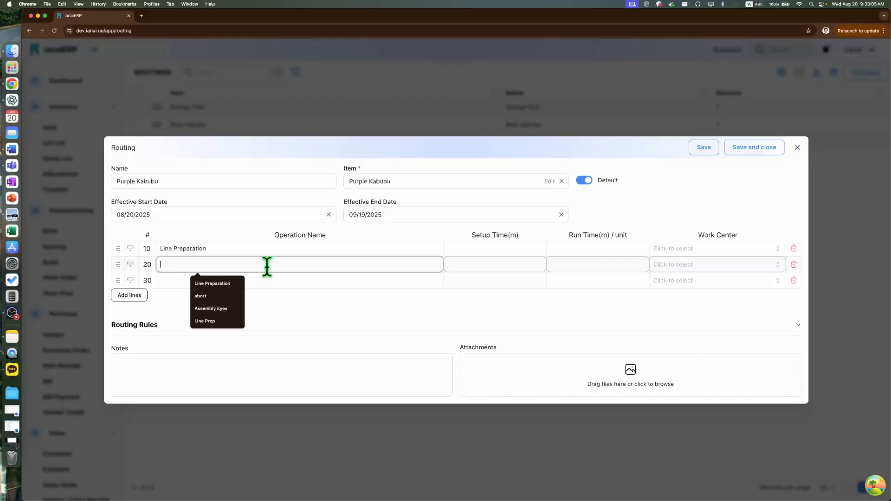
pyautogui.write('Cloth Perp')
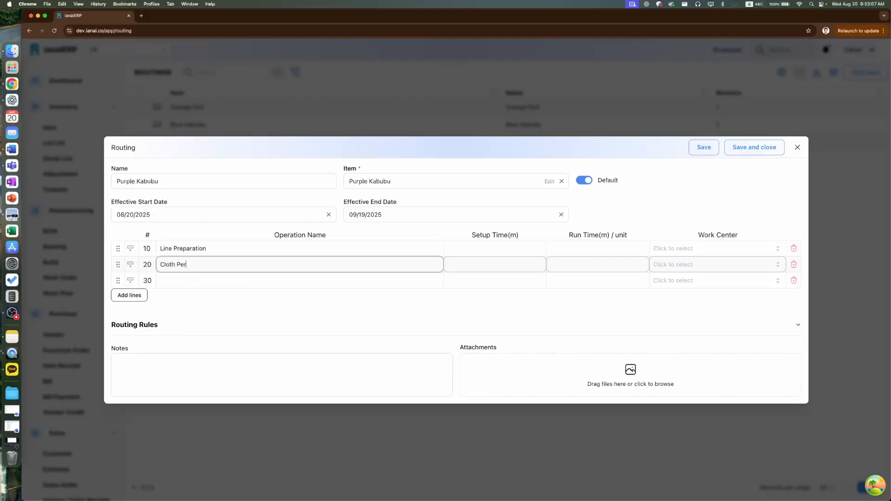
pyautogui.press('BackSpace')
pyautogui.press('BackSpace')
pyautogui.press('BackSpace')
pyautogui.write('reparation')
pyautogui.press('Return')
# Name operation 30 of the routing Cut Cloth and operation 40 Assembly - Filling
pyautogui.click(265, 277)
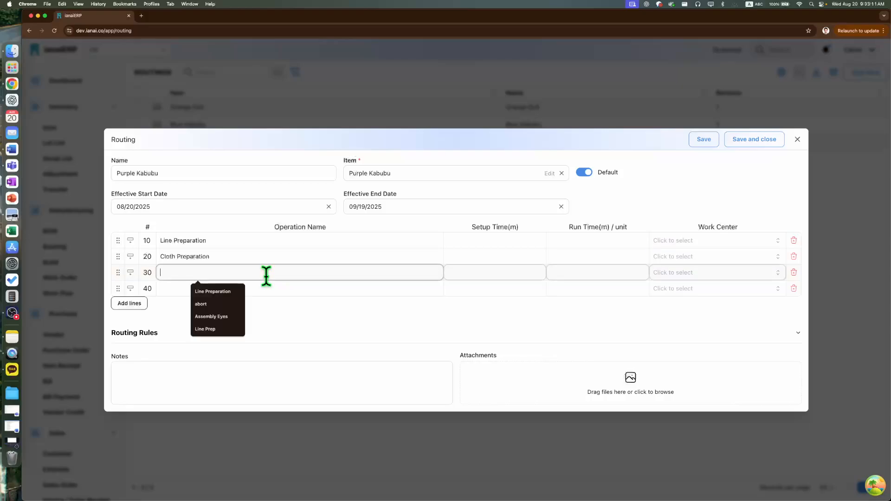
pyautogui.write('Cut Cloth')
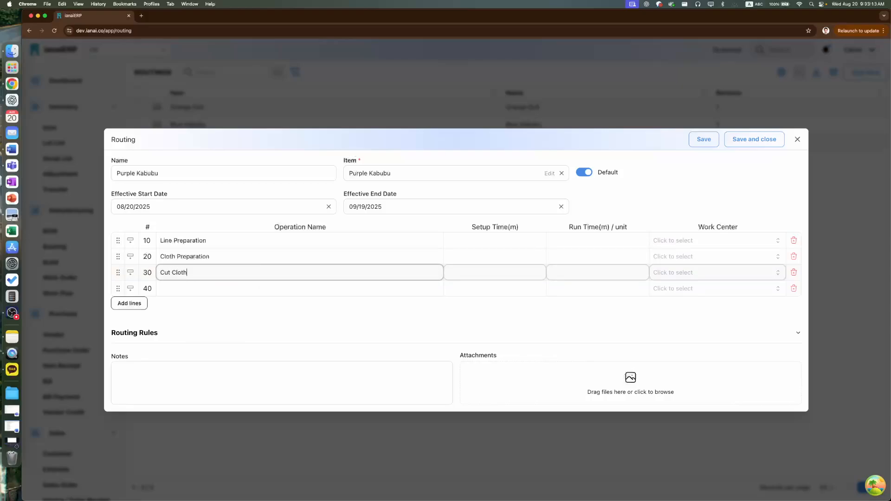
pyautogui.press('Return')
pyautogui.click(271, 283)
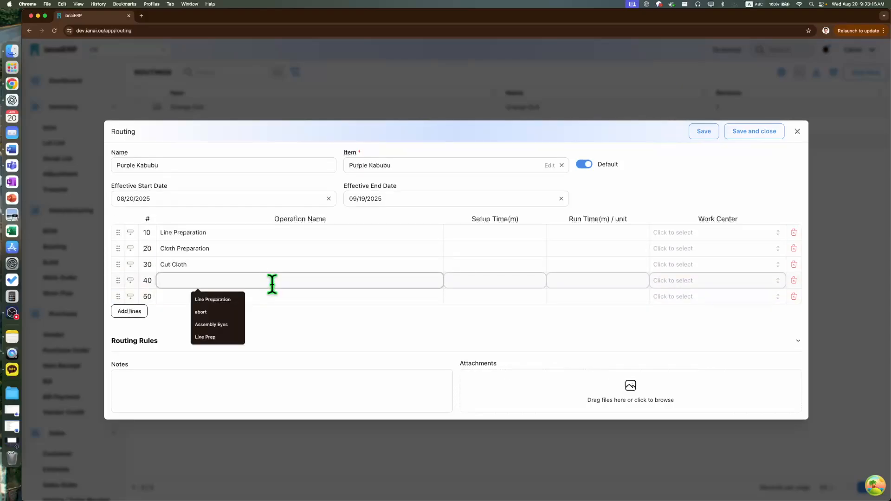
pyautogui.write('Assem')
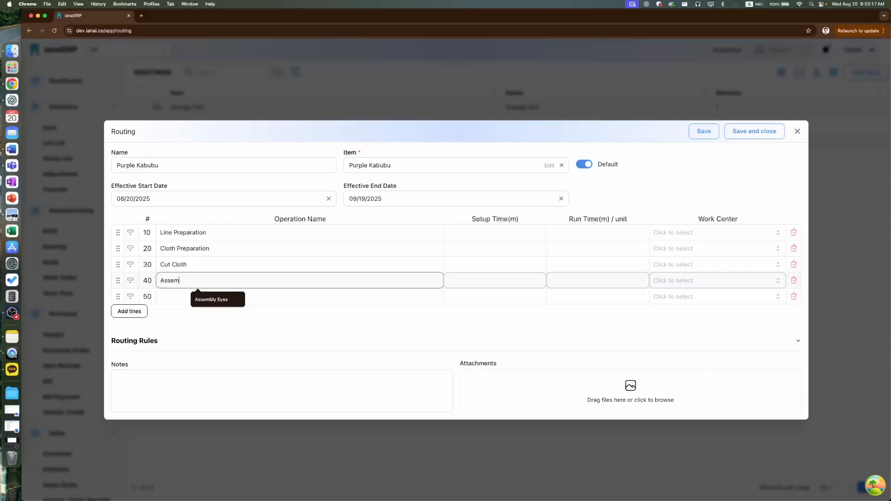
pyautogui.write('bly - Filling')
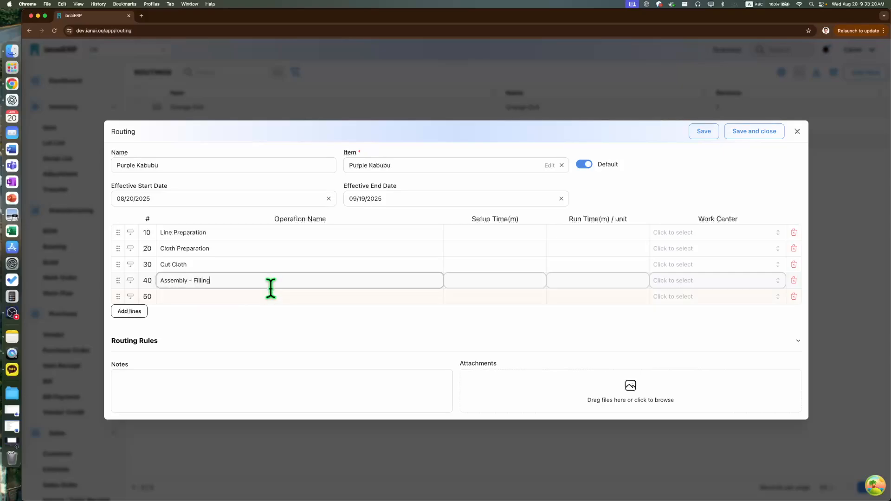
pyautogui.press('Return')
# Name operation 50 of the routing Packaging
pyautogui.click(274, 289)
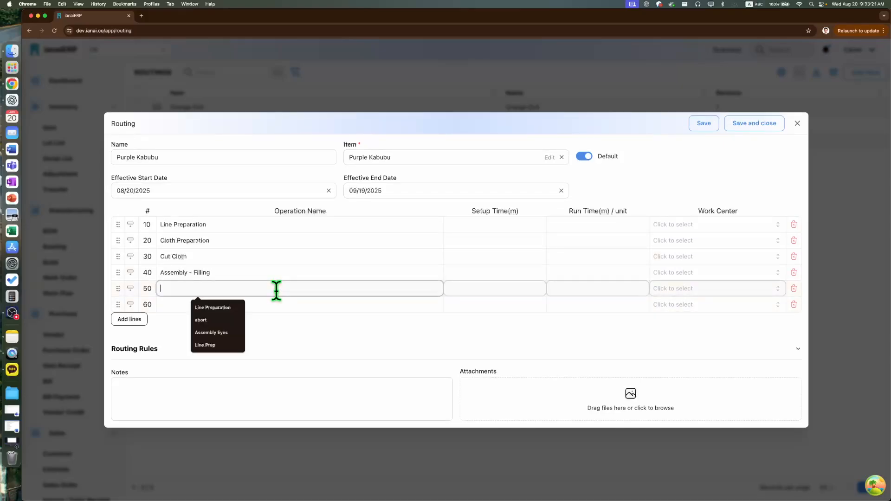
pyautogui.write('Packaging')
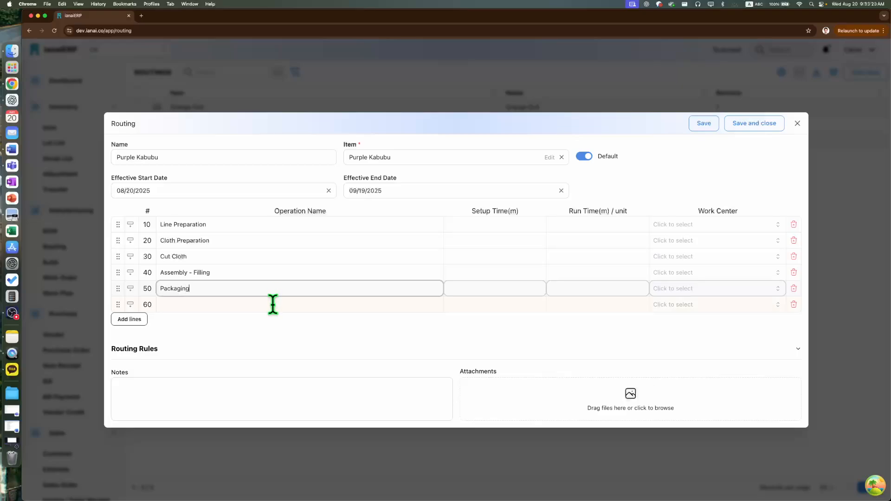
pyautogui.click(264, 338)
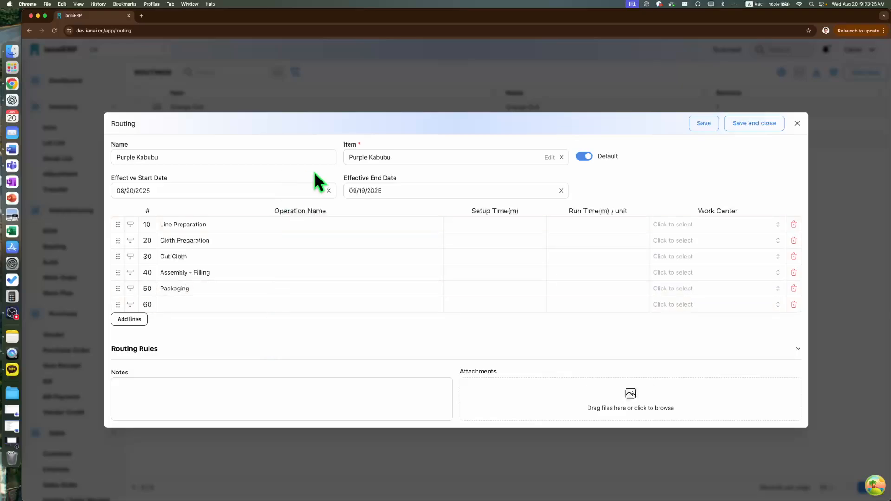
# Set the setup times of operations 10 to 50 to 5, 10, 3, 1 and 1 minutes respectively
pyautogui.click(492, 225)
pyautogui.write('5')
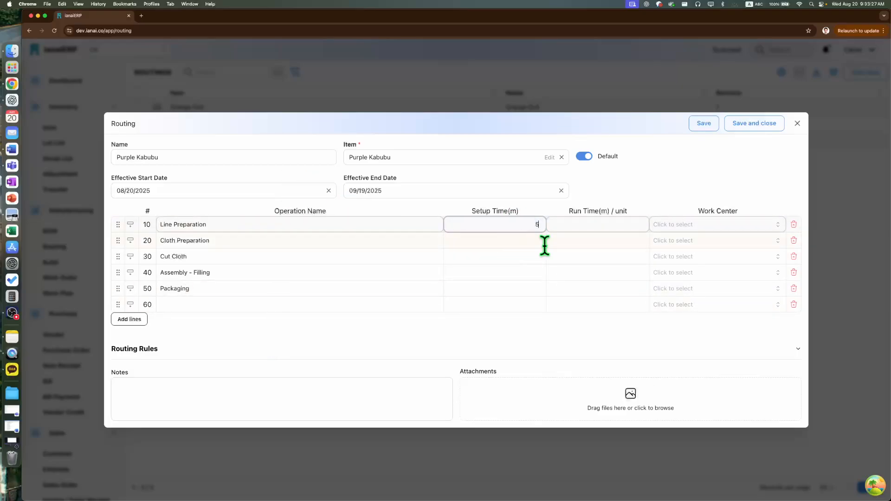
pyautogui.click(518, 240)
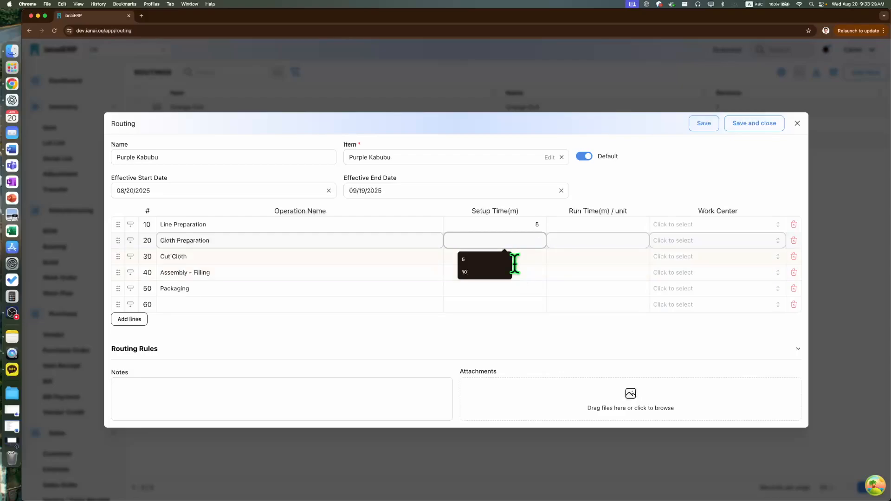
pyautogui.write('10')
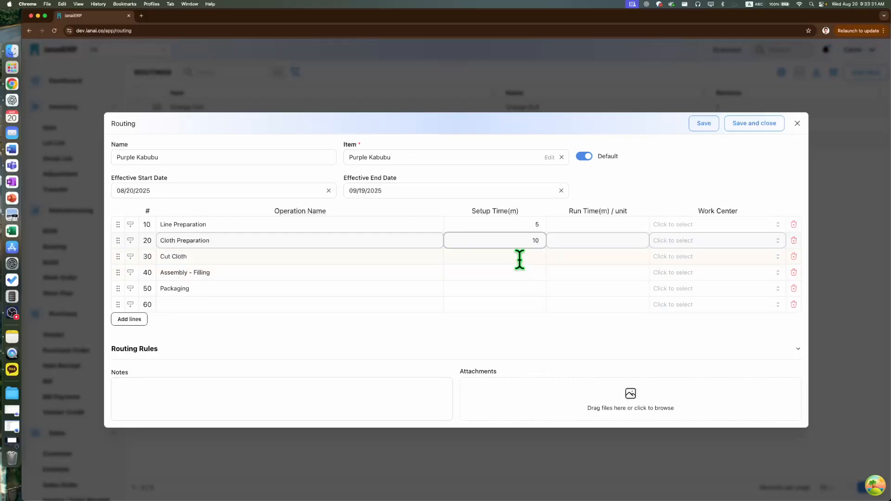
pyautogui.click(519, 257)
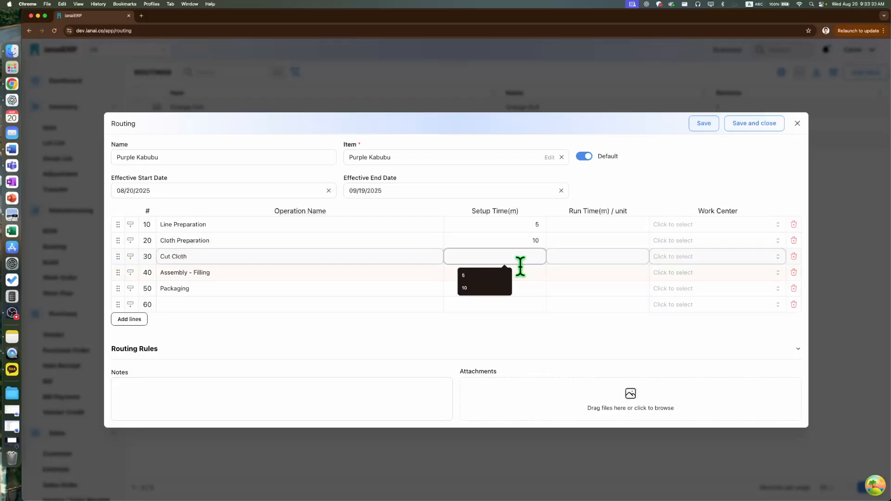
pyautogui.write('3')
pyautogui.click(525, 273)
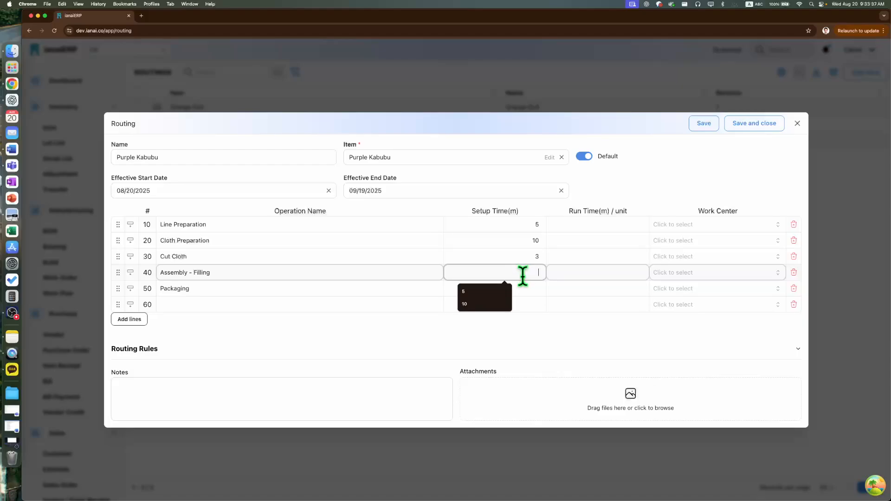
pyautogui.write('1')
pyautogui.click(526, 288)
pyautogui.write('1')
pyautogui.click(544, 325)
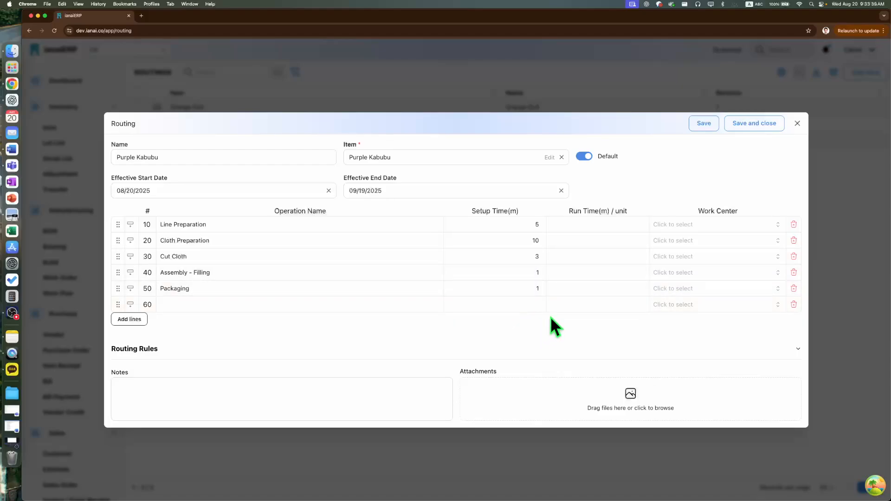
# Set the run times per unit of operations 10 to 50 to 5, 10, 20, 50 and 60 minutes respectively
pyautogui.click(619, 226)
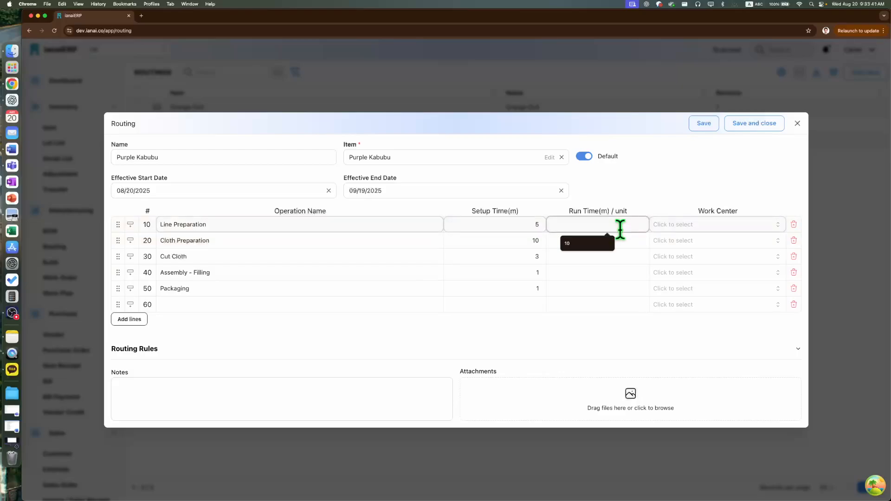
pyautogui.write('5')
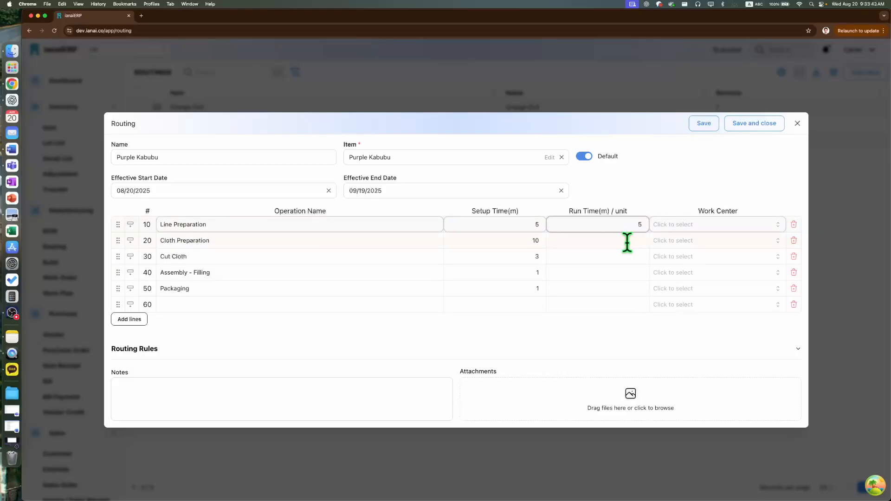
pyautogui.click(626, 242)
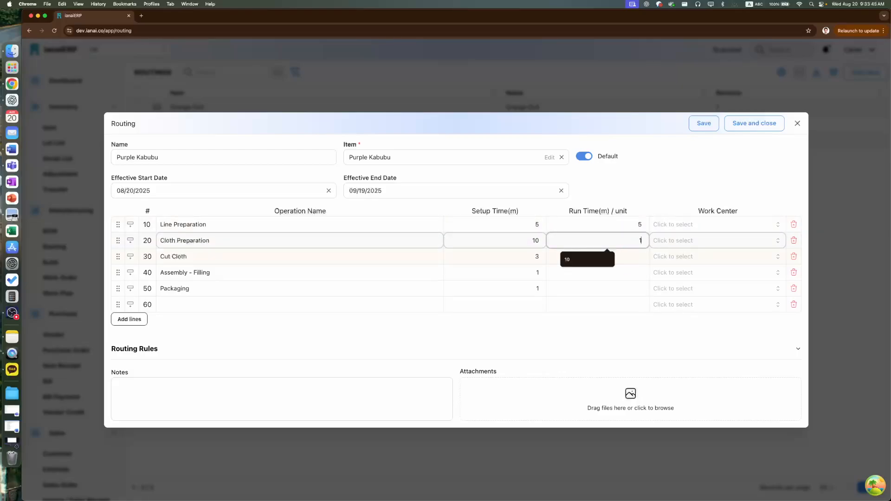
pyautogui.write('10')
pyautogui.click(627, 257)
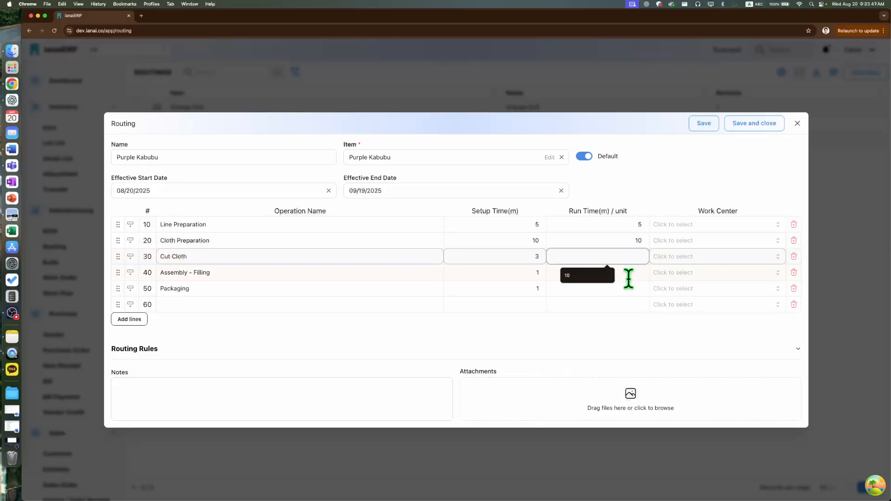
pyautogui.write('20')
pyautogui.click(629, 275)
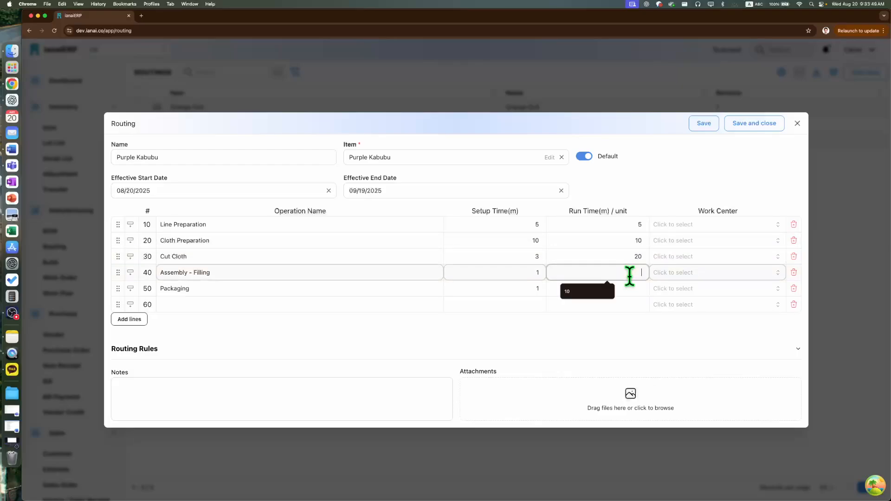
pyautogui.write('50')
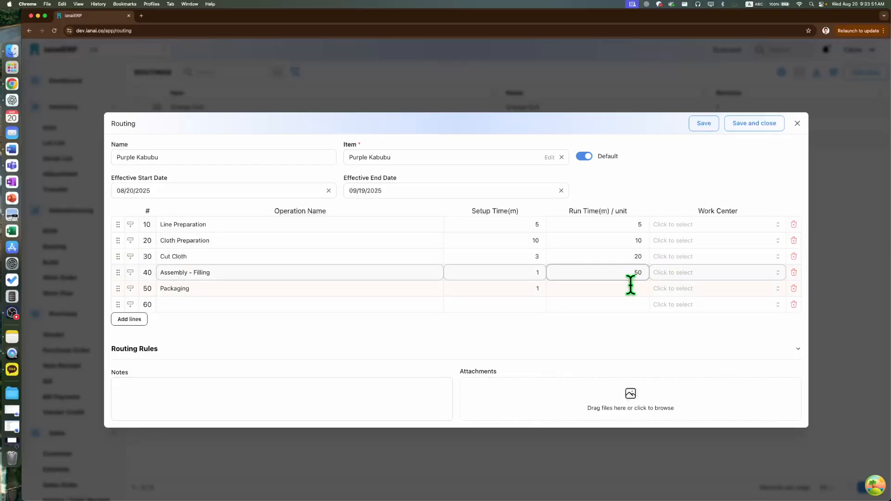
pyautogui.click(630, 284)
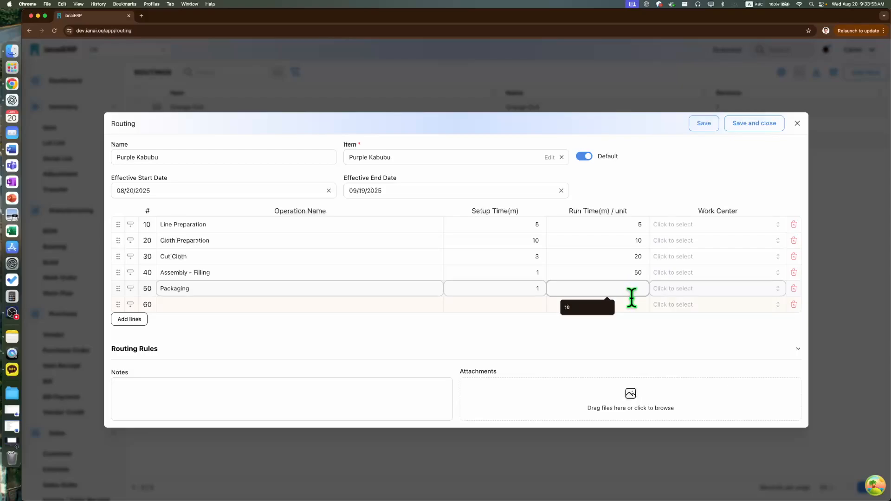
pyautogui.write('60')
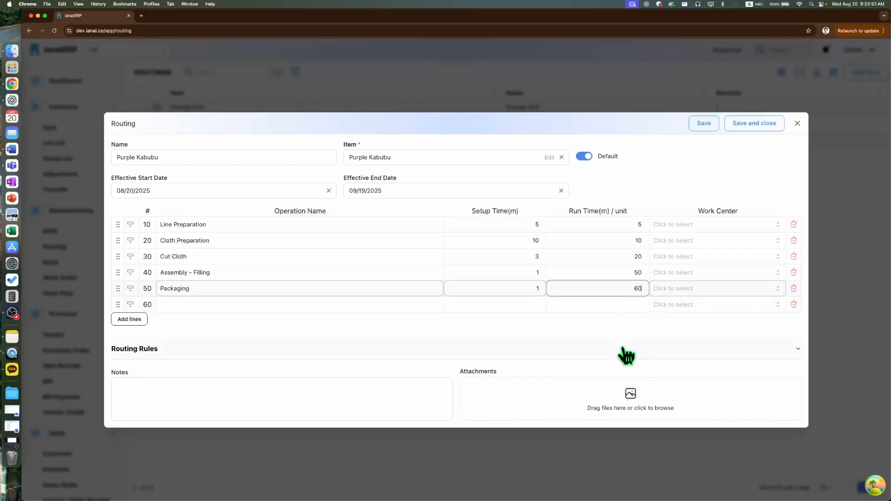
pyautogui.click(643, 329)
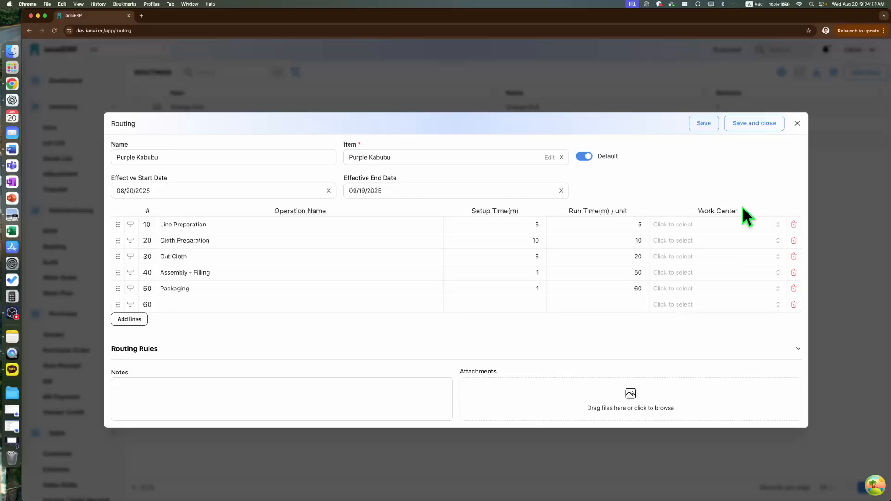
# Assign the Plant 1 work center to the Line Preparation, Cloth Preparation and Cut Cloth operations
pyautogui.click(716, 227)
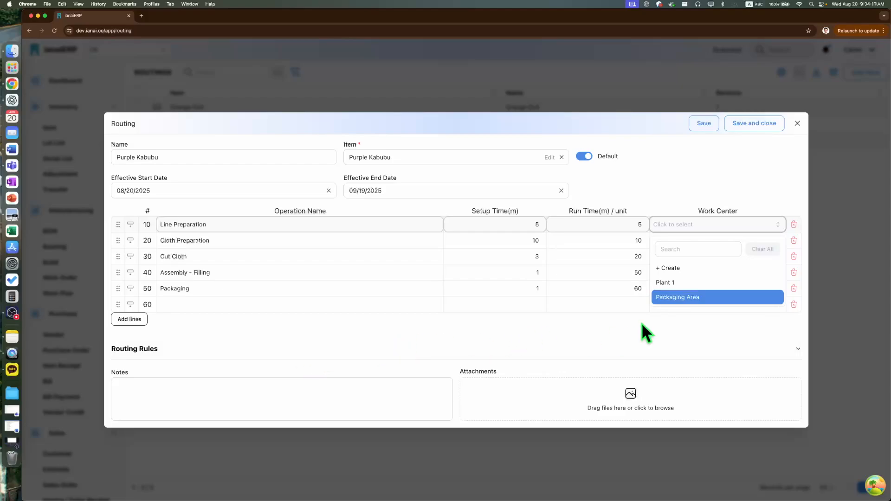
pyautogui.click(724, 284)
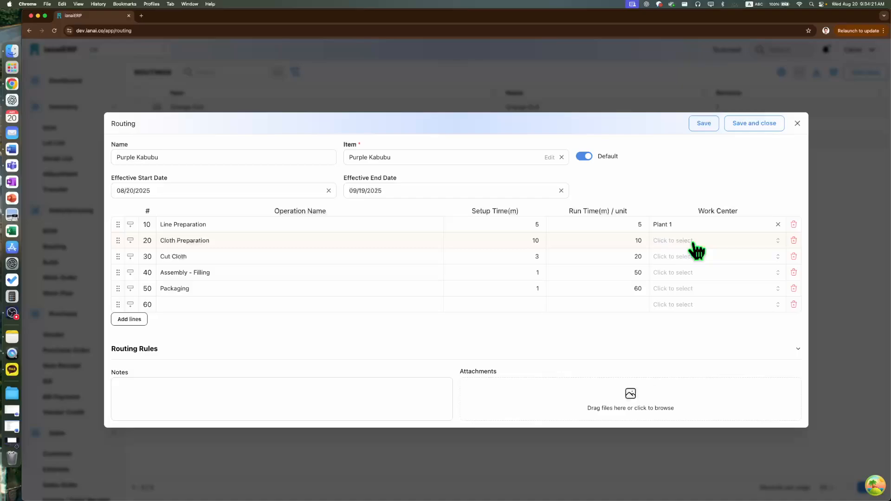
pyautogui.click(693, 244)
pyautogui.click(698, 299)
pyautogui.click(691, 258)
pyautogui.click(692, 314)
pyautogui.click(690, 275)
pyautogui.click(684, 330)
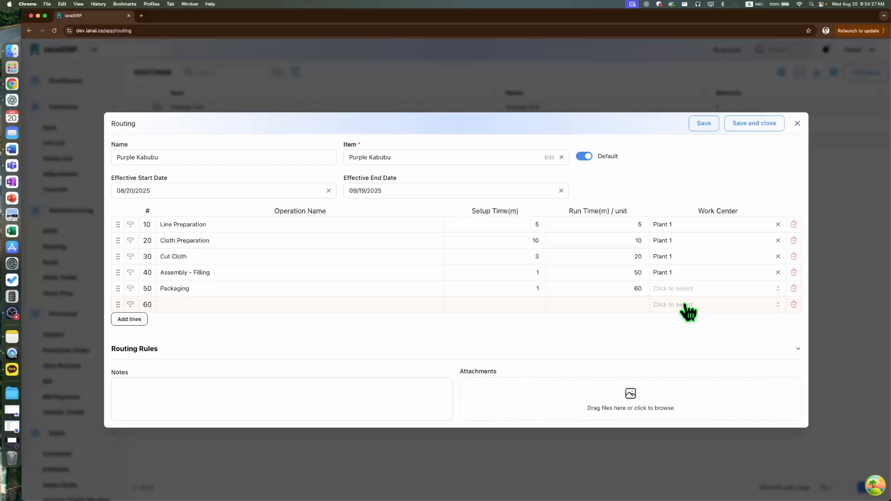
pyautogui.click(778, 272)
# Start a new work center from the Assembly - Filling operation and name it Plant #4
pyautogui.click(697, 275)
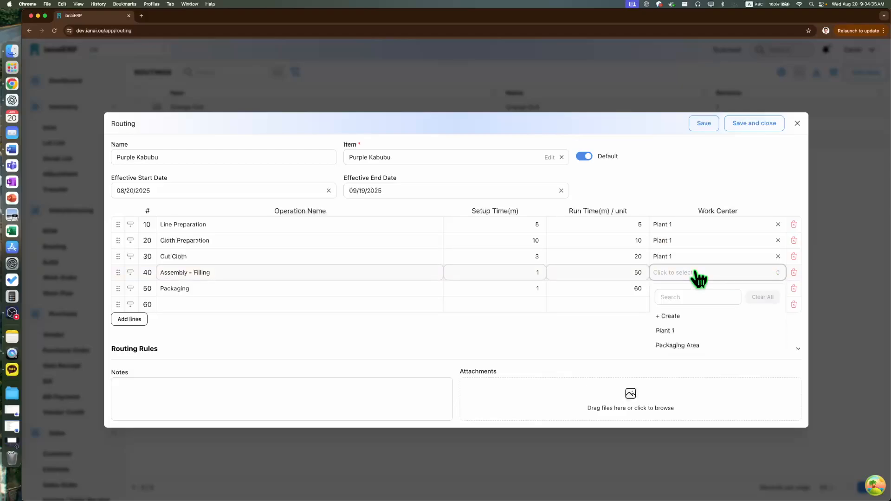
pyautogui.click(680, 316)
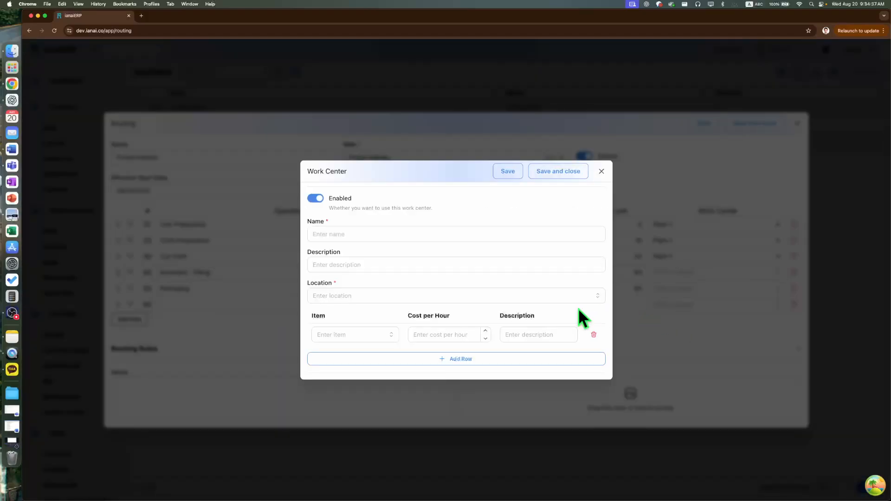
pyautogui.click(410, 232)
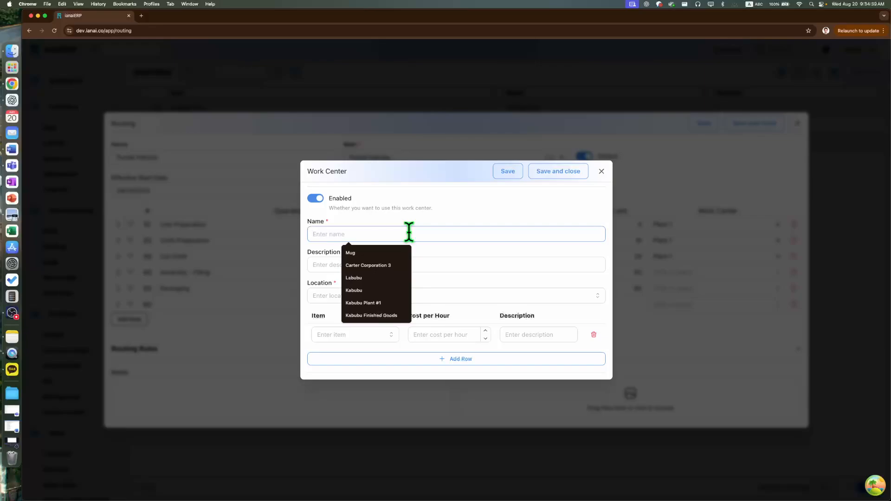
pyautogui.write('Plant #2')
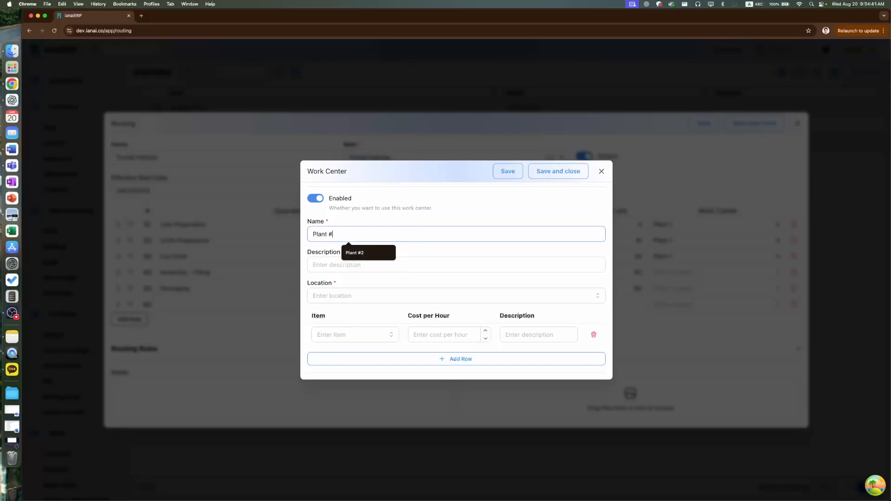
# Describe the Plant #4 work center as "Assembly Line for Purple Kabubu"
pyautogui.click(411, 260)
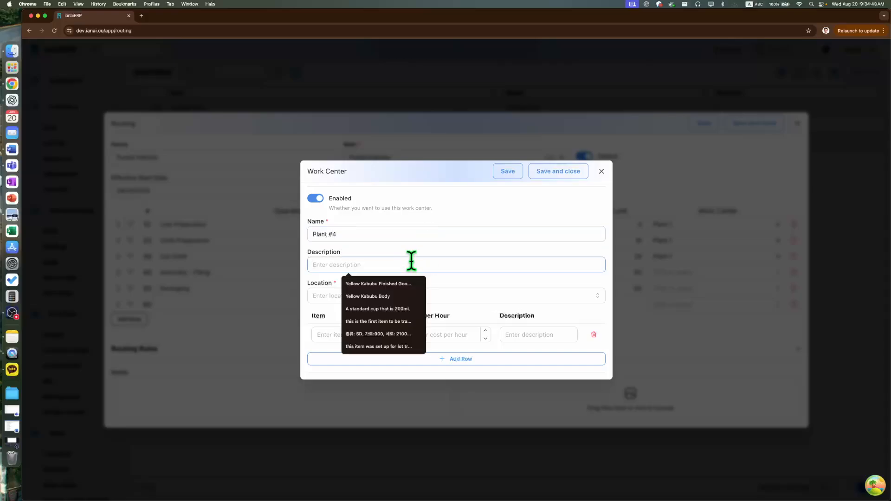
pyautogui.write('Assembly Line')
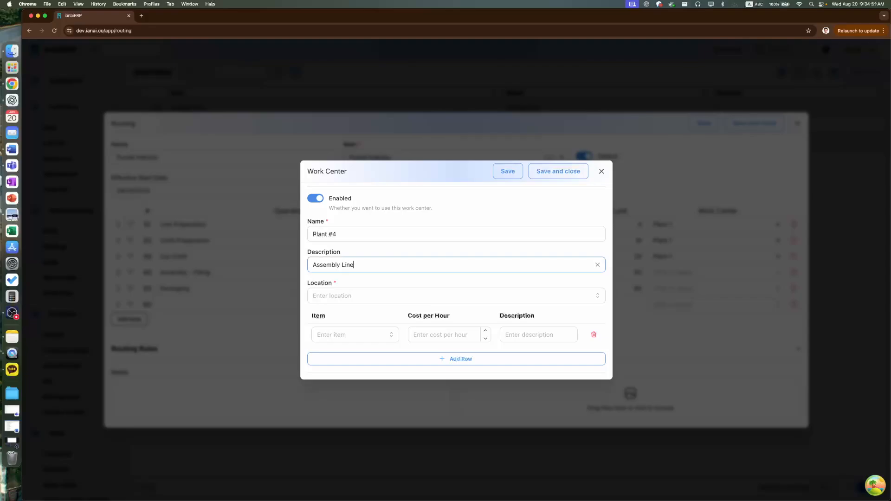
pyautogui.write(' for Purple Kabubu')
# Start a new location for the work center and name it Plant #4
pyautogui.click(387, 298)
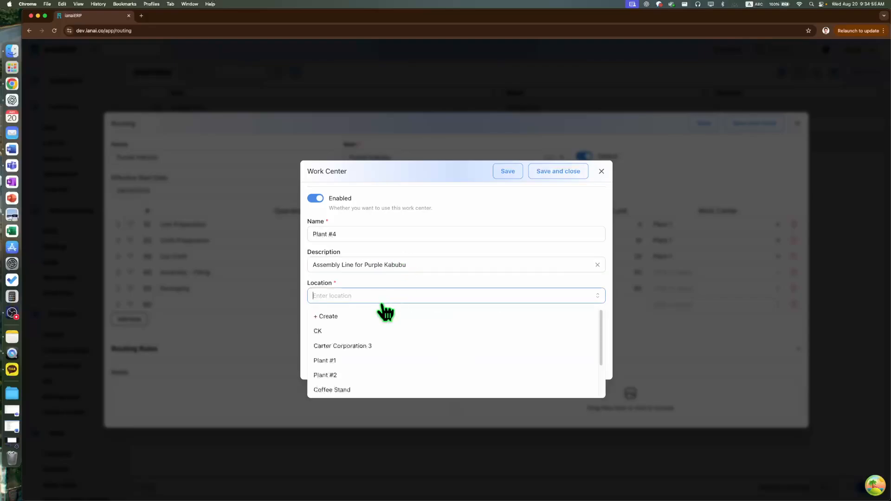
pyautogui.scroll(-2, 368, 381)
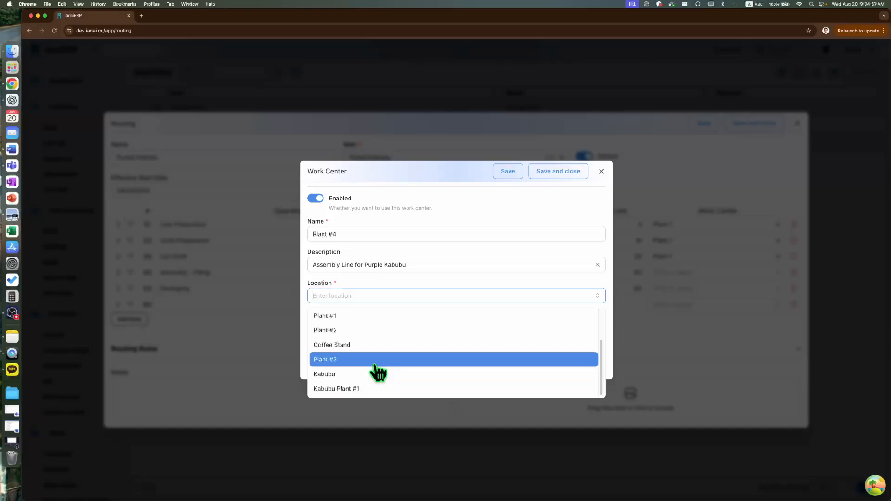
pyautogui.scroll(2, 364, 348)
pyautogui.click(353, 318)
pyautogui.click(410, 187)
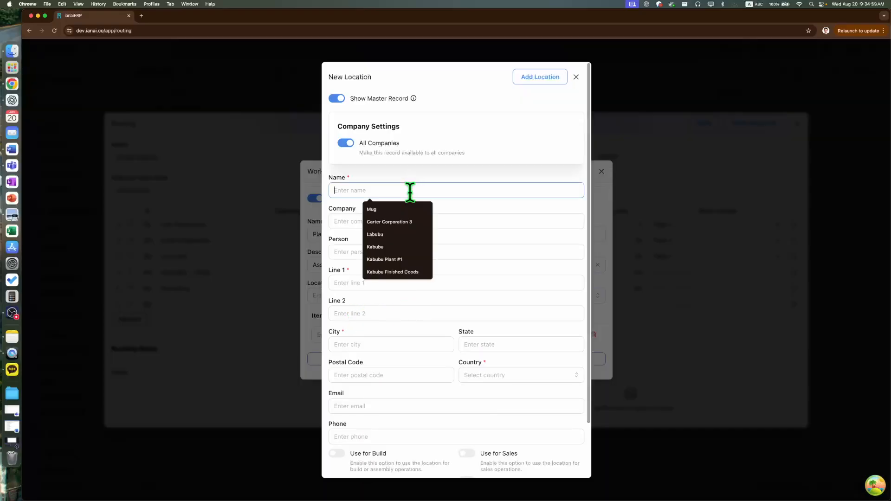
pyautogui.write('Plant #4')
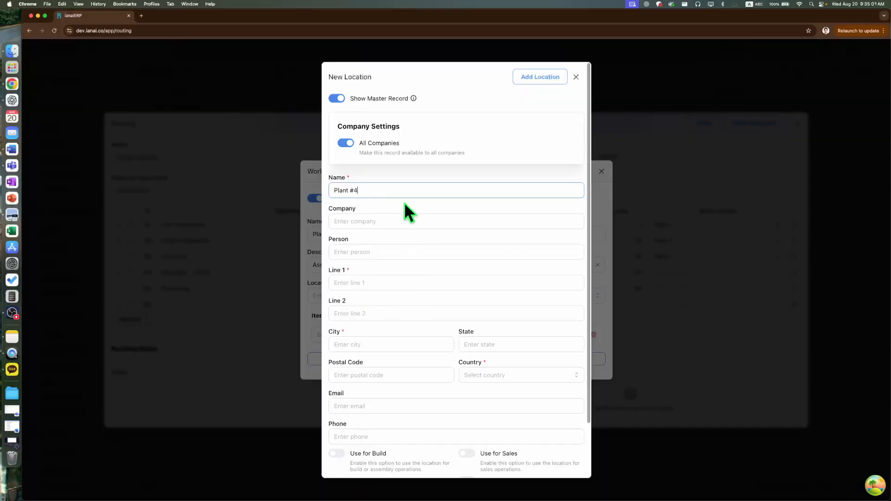
# Fill in the new location's first address line, city and postal code
pyautogui.click(385, 276)
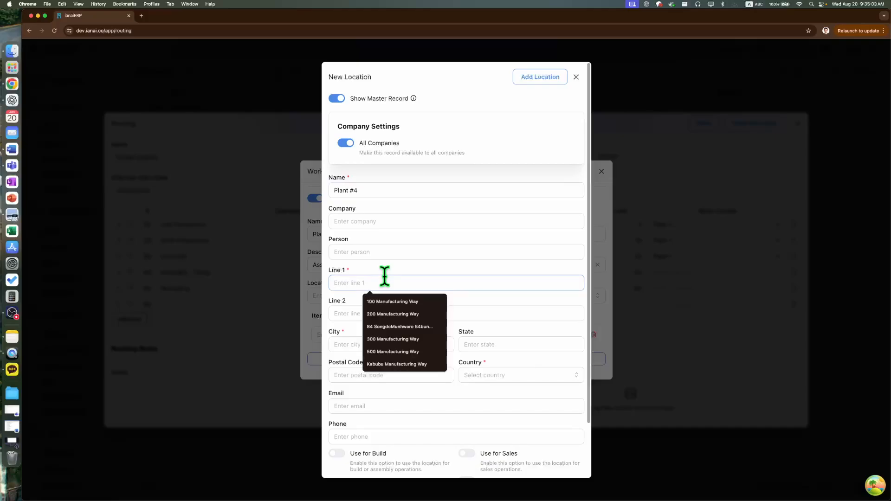
pyautogui.write('100 manu')
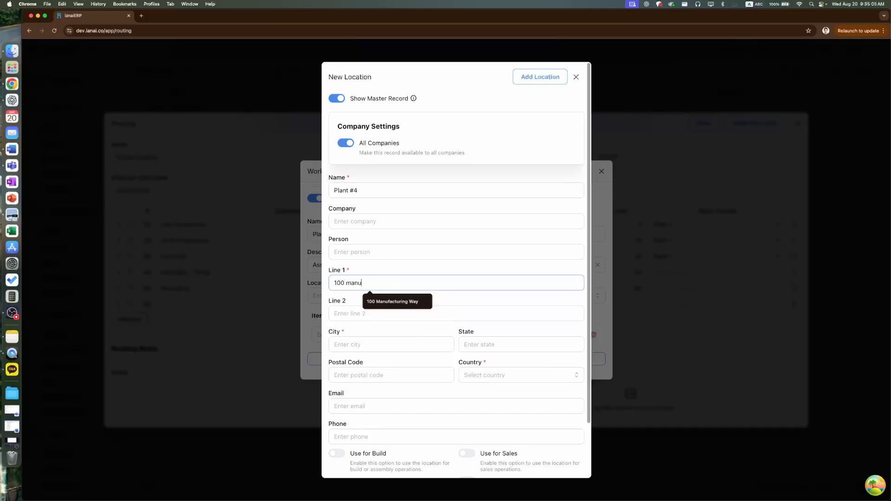
pyautogui.write('facturing way')
pyautogui.press('Tab')
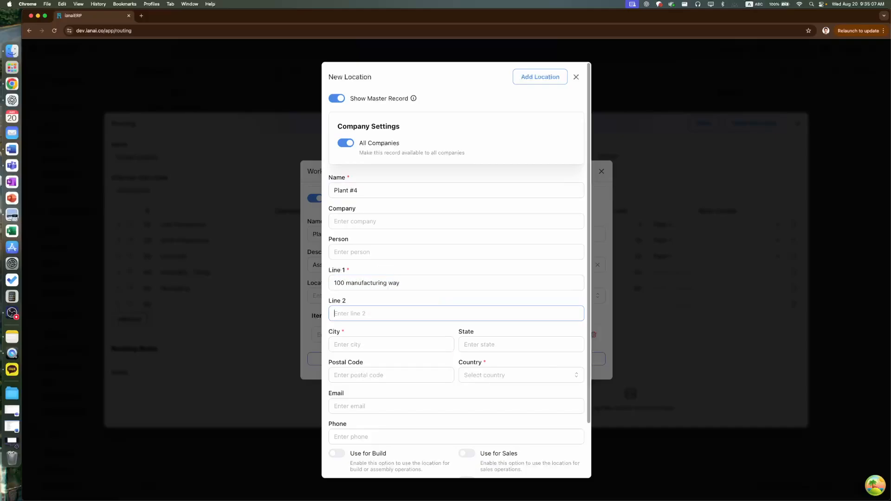
pyautogui.press('Tab')
pyautogui.write('Losg')
pyautogui.press('BackSpace')
pyautogui.write('Angeles')
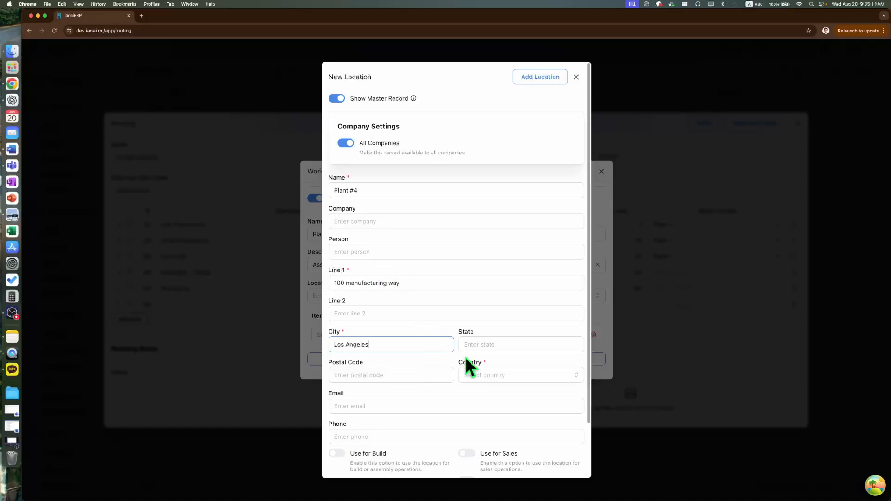
pyautogui.click(423, 374)
pyautogui.write('11111')
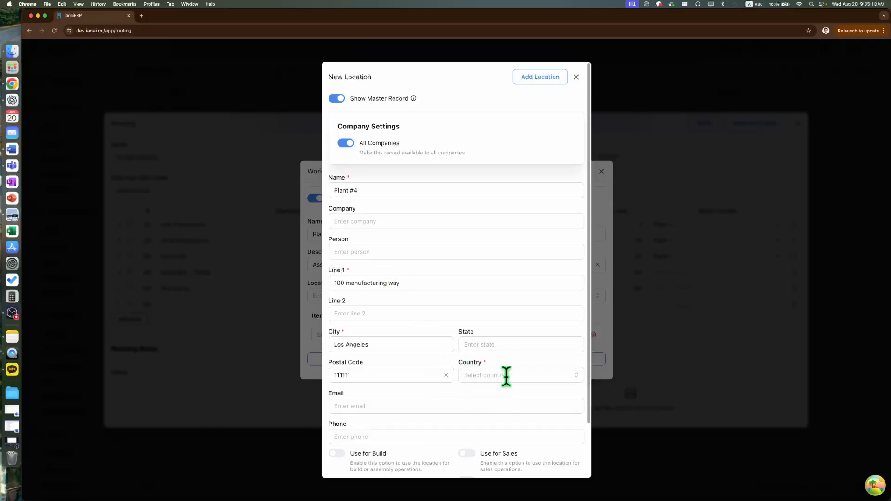
# Set the location's country to (US) United States and add the location to the work center
pyautogui.click(507, 374)
pyautogui.write('unite')
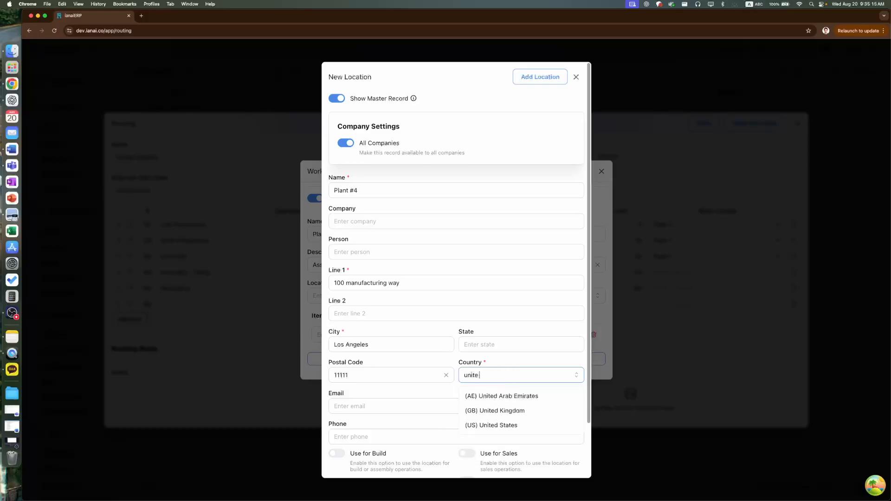
pyautogui.write('d states')
pyautogui.click(500, 396)
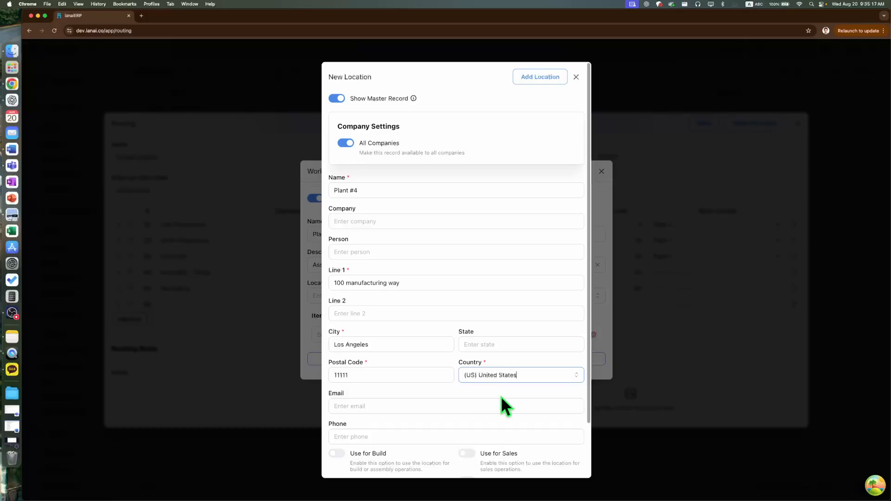
pyautogui.click(547, 77)
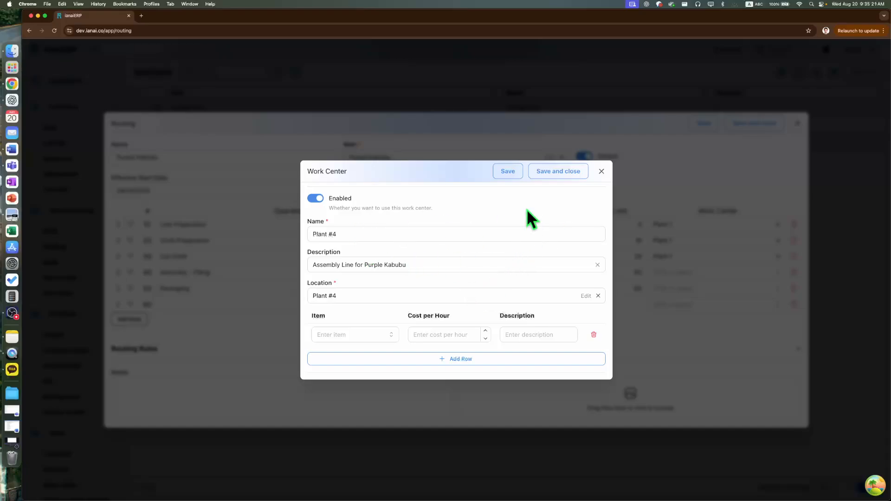
# Save and close the Plant #4 work center and assign the Packaging Area work center to the Packaging operation
pyautogui.click(548, 175)
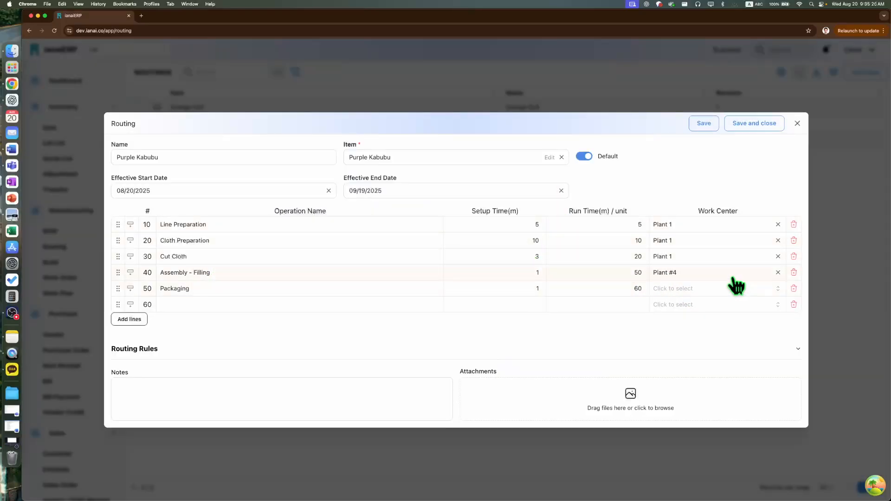
pyautogui.click(687, 291)
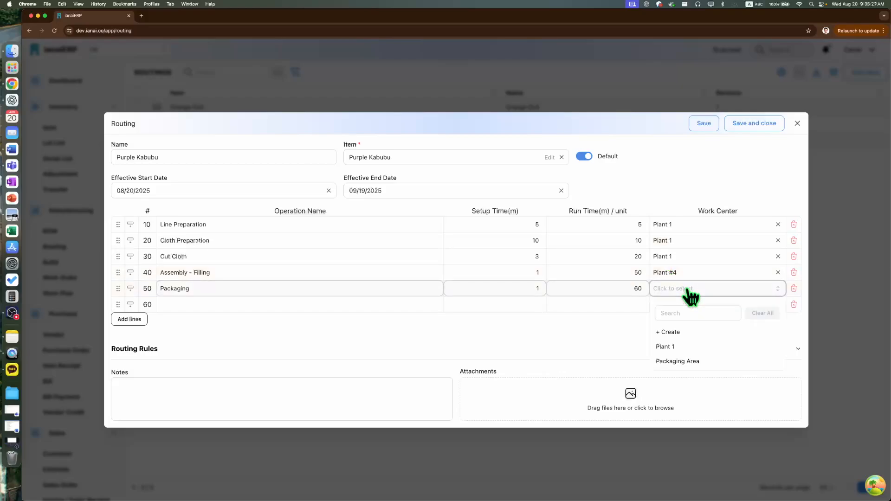
pyautogui.click(683, 360)
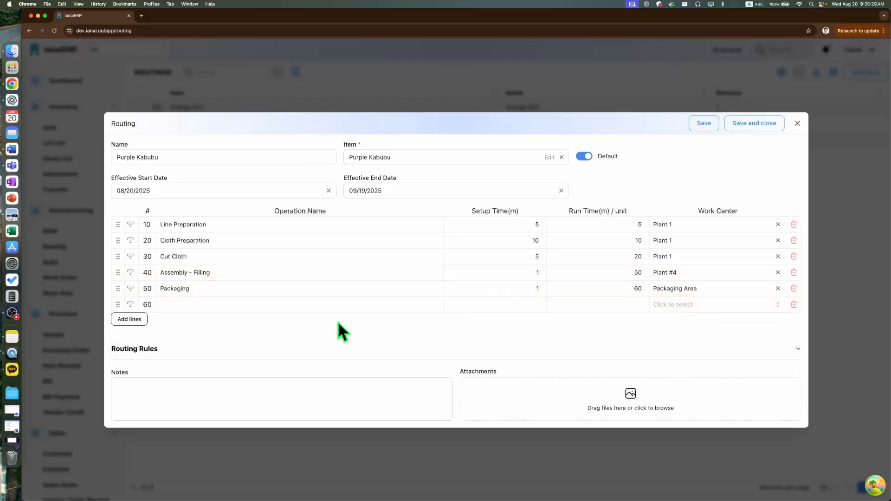
# Expand the routing rules and try out a blank condition on rule 1, removing it before leaving the conditions
pyautogui.click(334, 353)
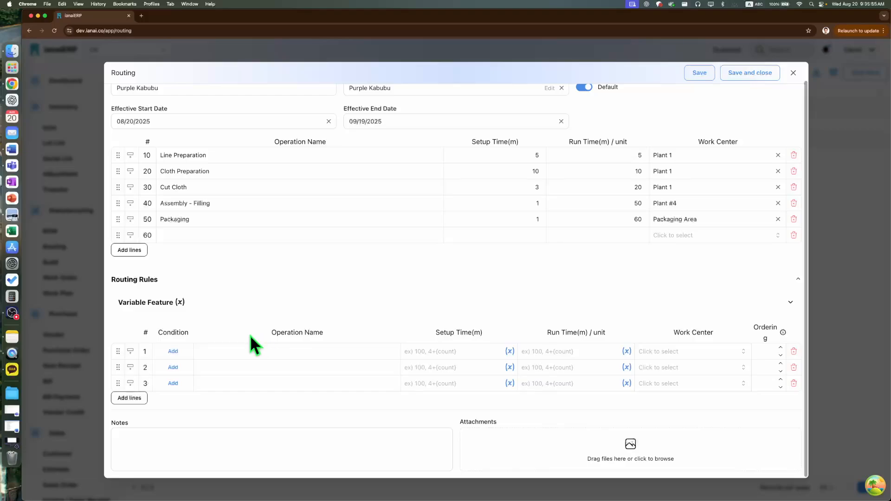
pyautogui.click(173, 351)
pyautogui.click(443, 135)
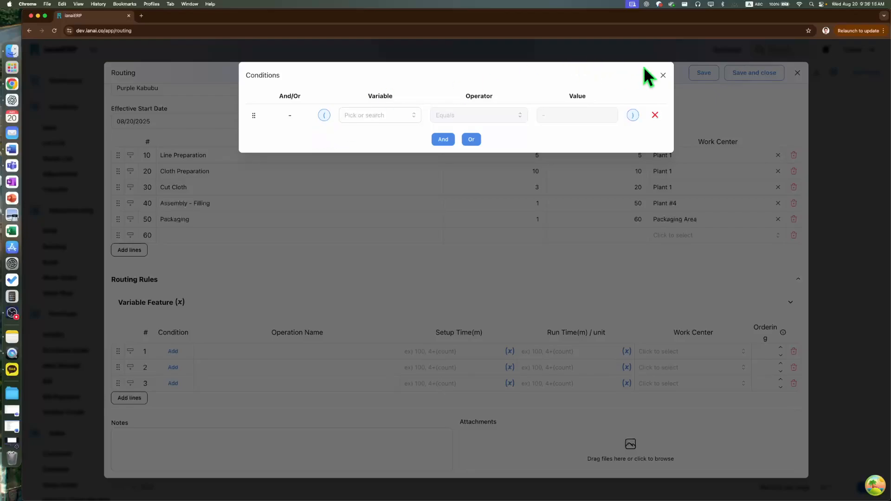
pyautogui.click(663, 75)
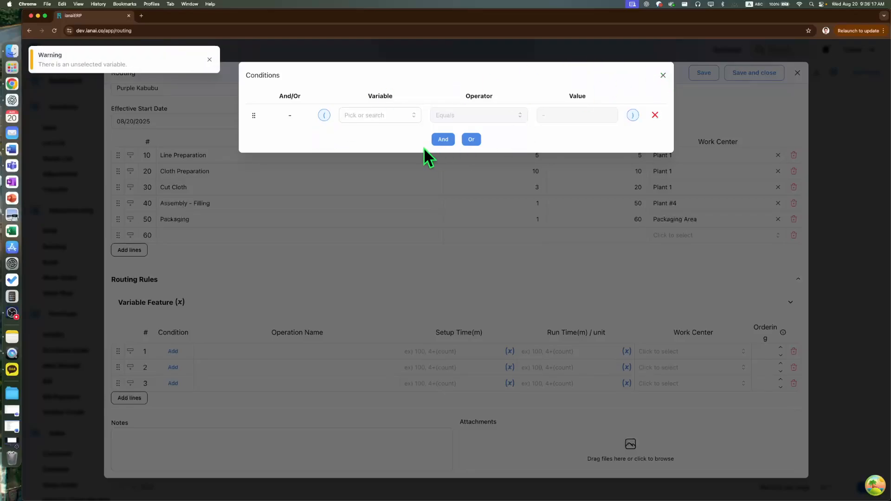
pyautogui.click(653, 115)
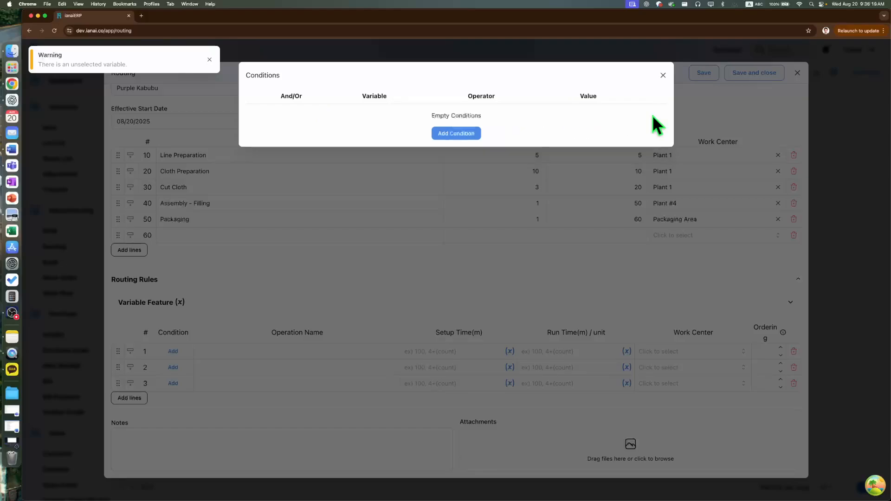
pyautogui.click(662, 75)
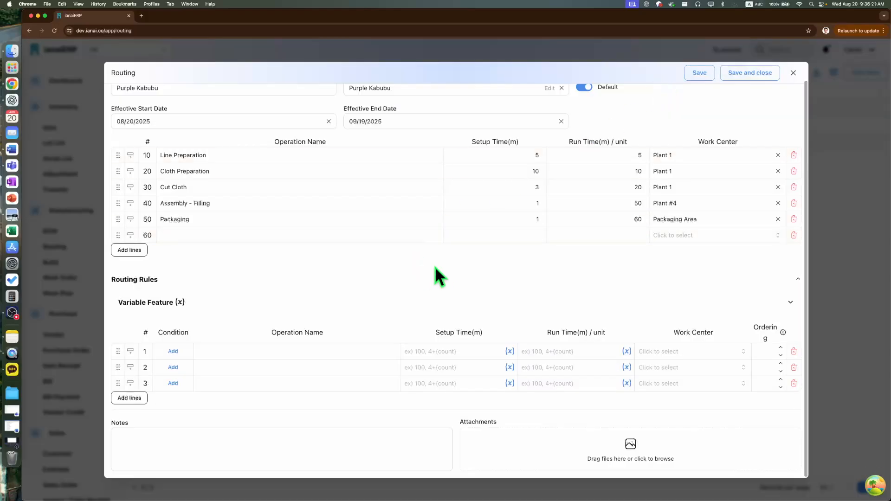
# Save and close the Purple Kabubu routing
pyautogui.scroll(1, 445, 274)
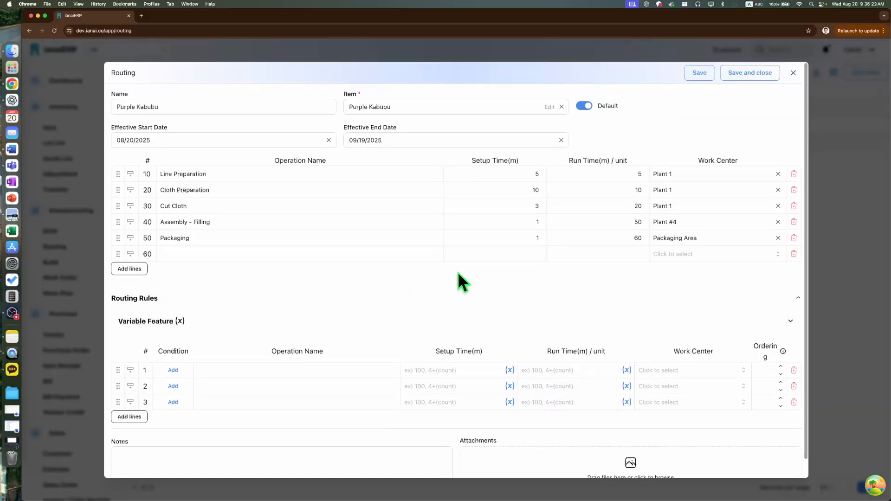
pyautogui.click(744, 74)
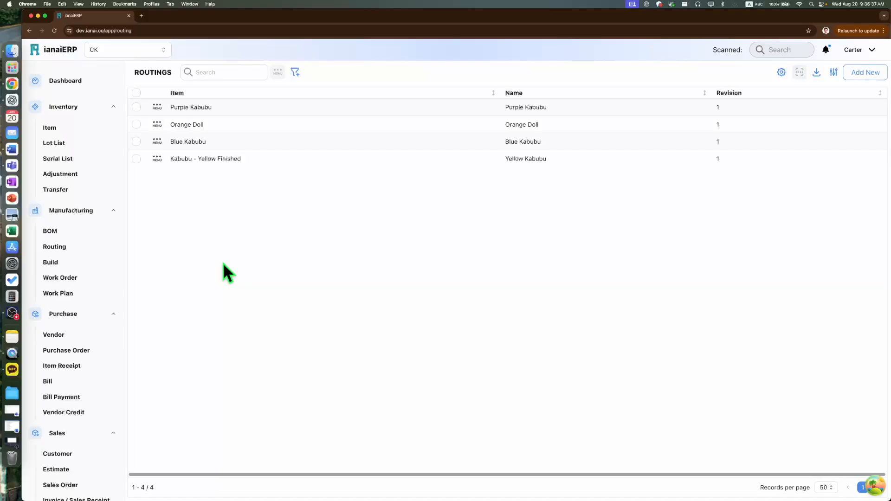
pyautogui.click(12, 313)
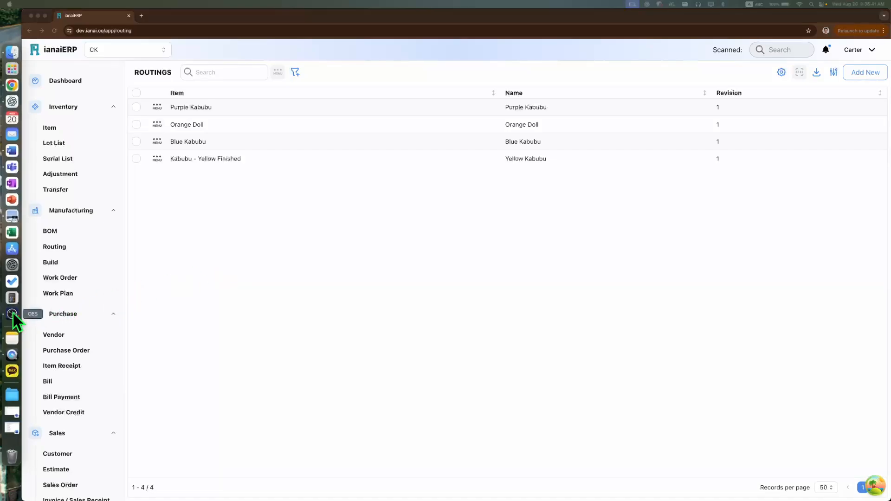